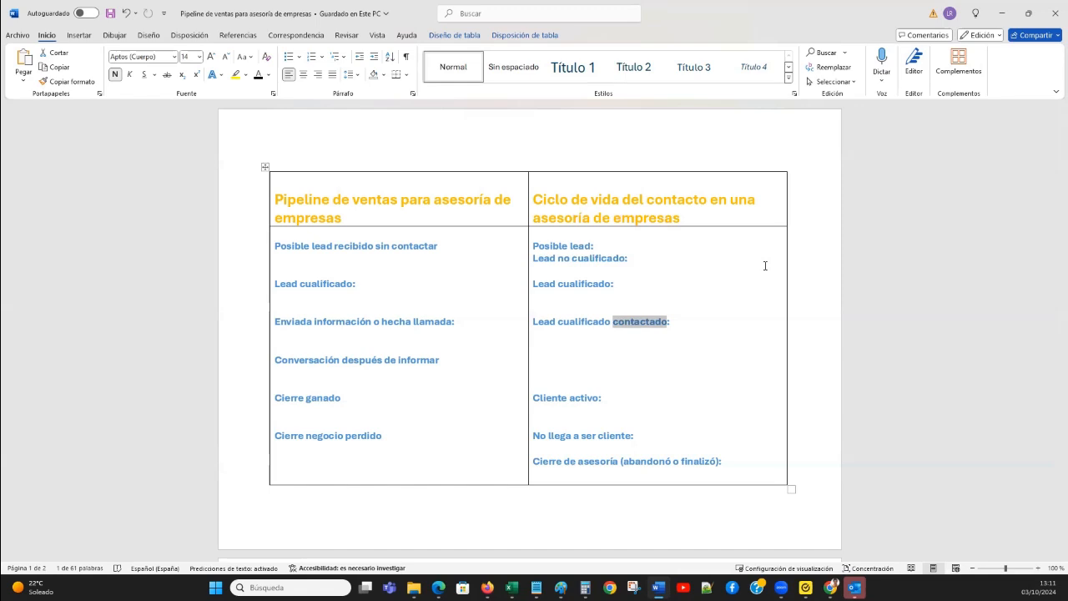
click(559, 369)
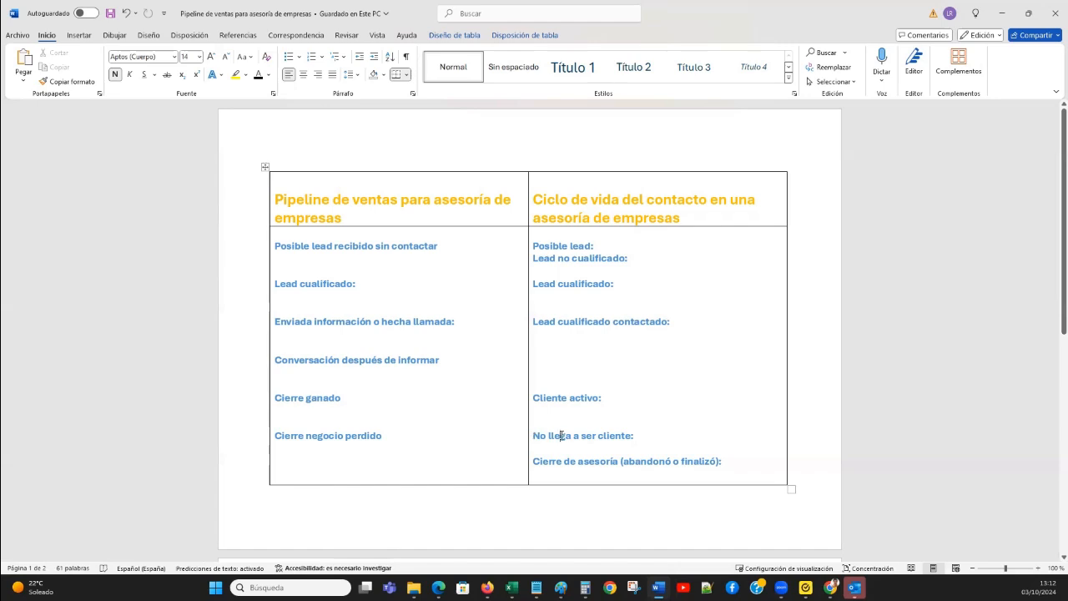
triple_click(562, 435)
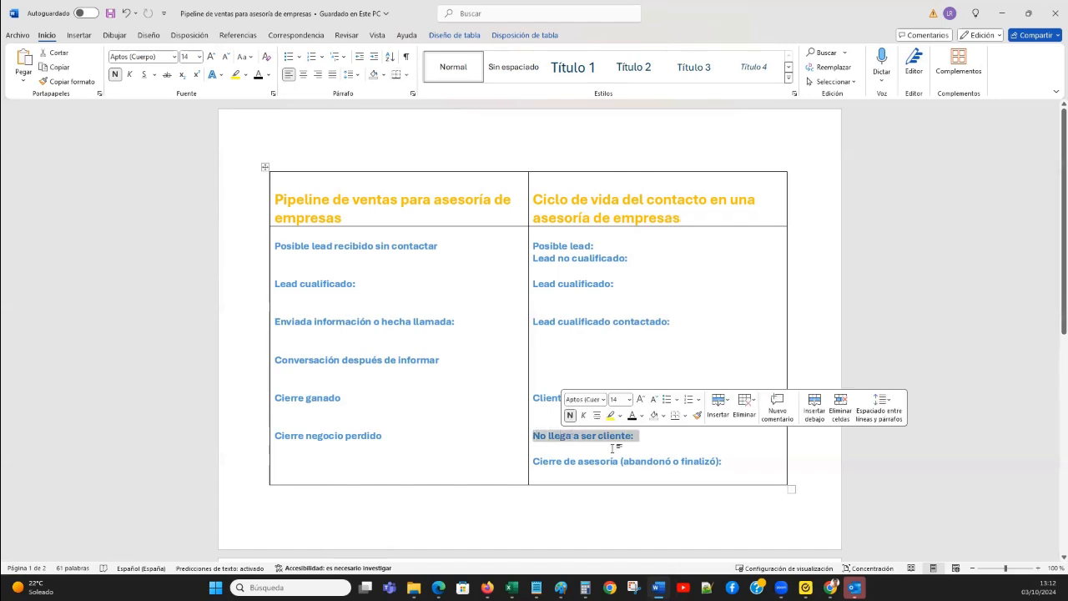
click(641, 461)
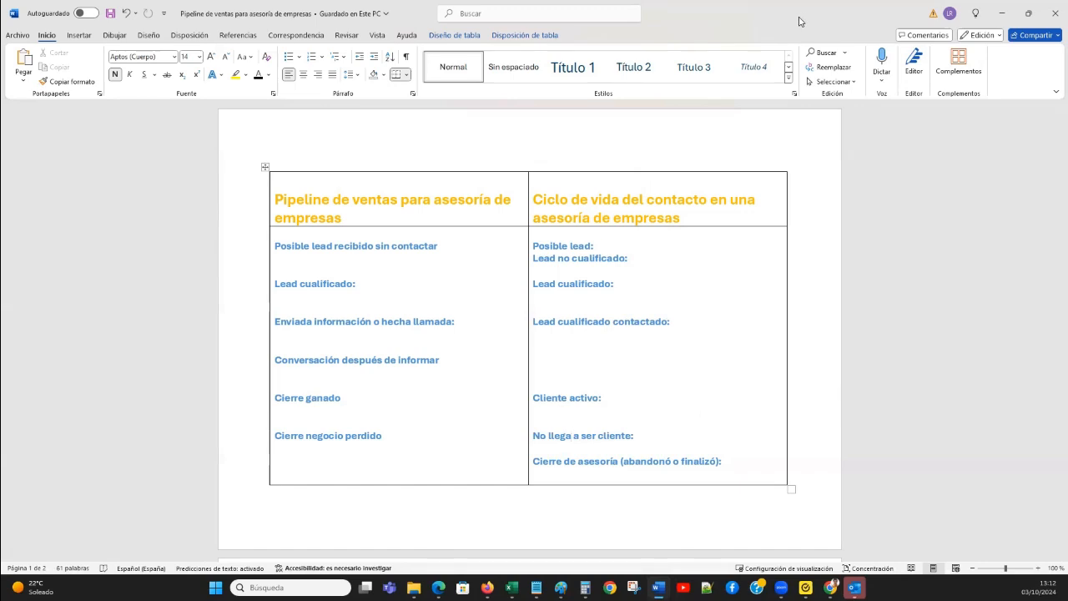
Switch to HubSpot and open the pipeline settings for the Negocios object.
click(1002, 13)
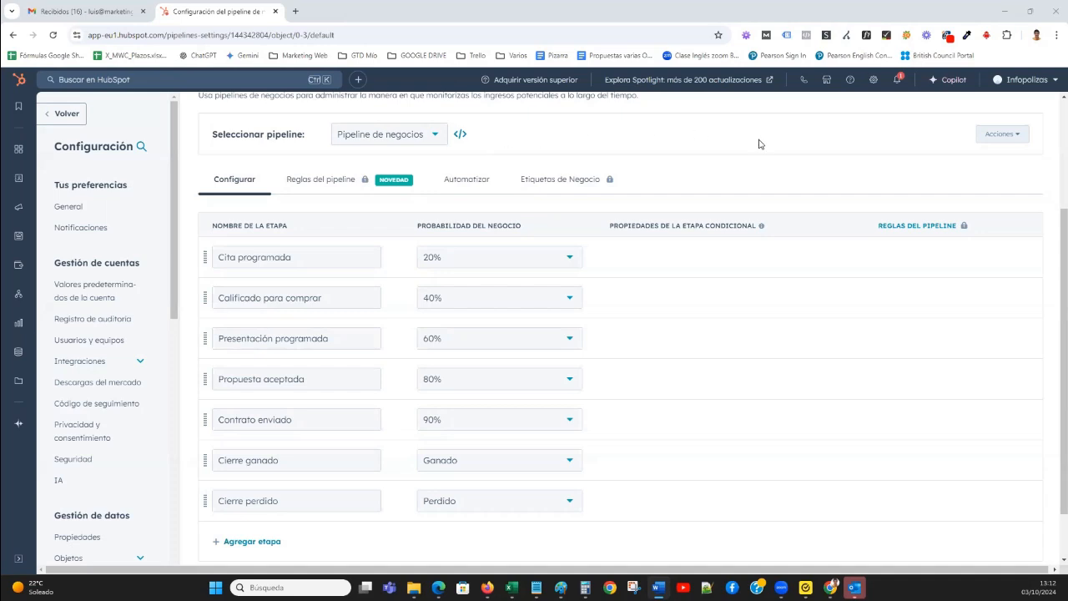
scroll(682, 244, up, 2)
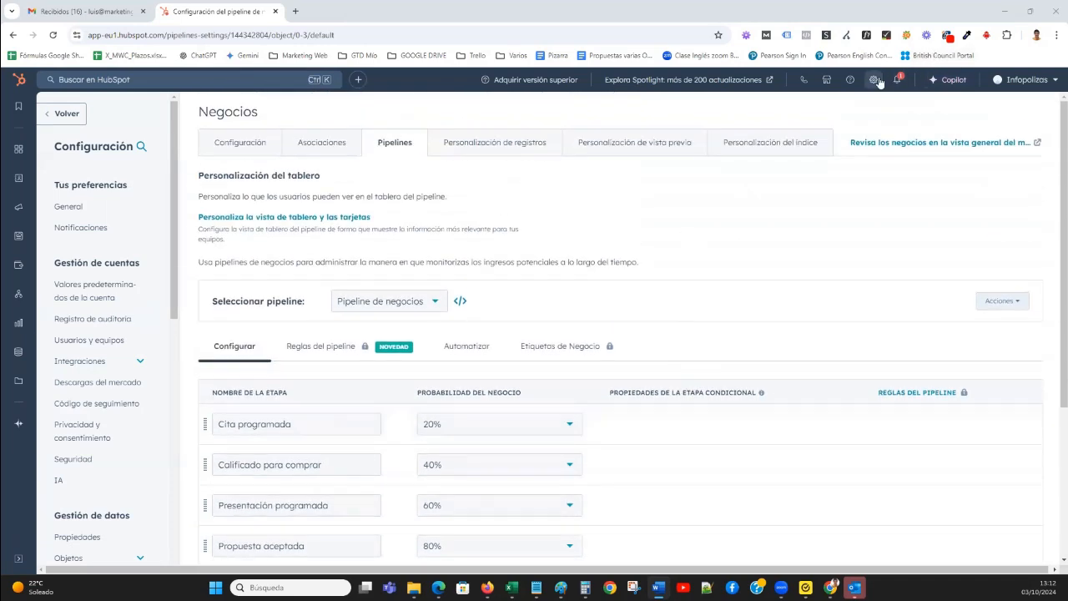
scroll(92, 339, down, 3)
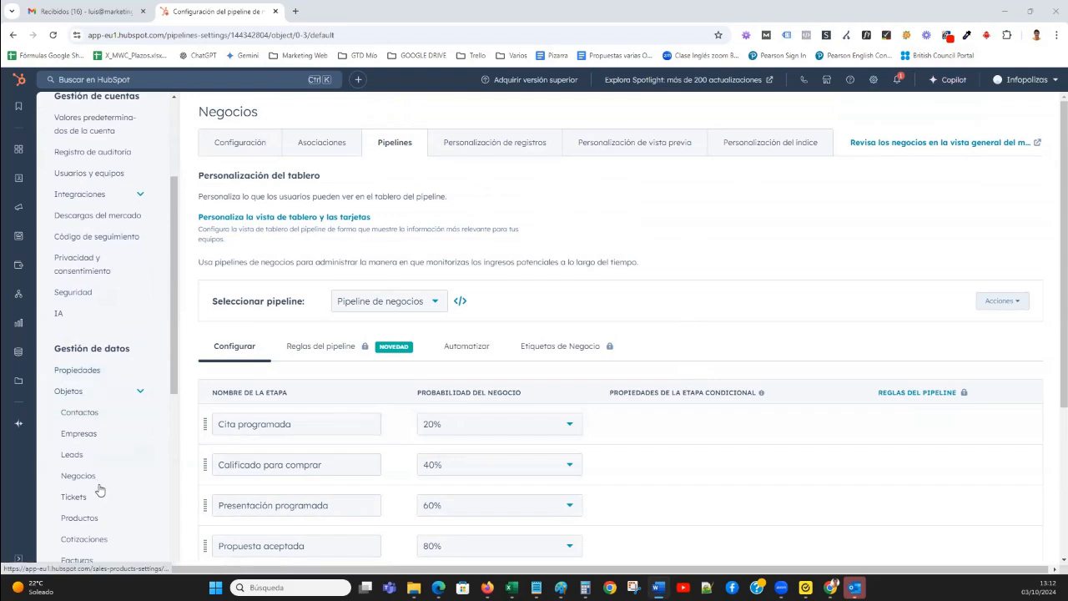
click(100, 482)
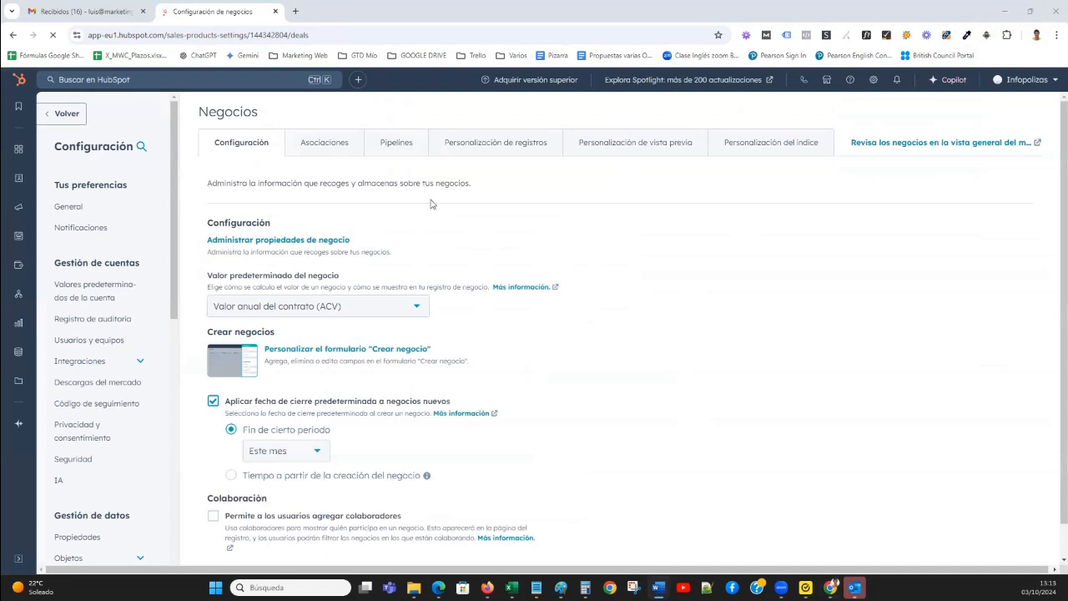
click(398, 150)
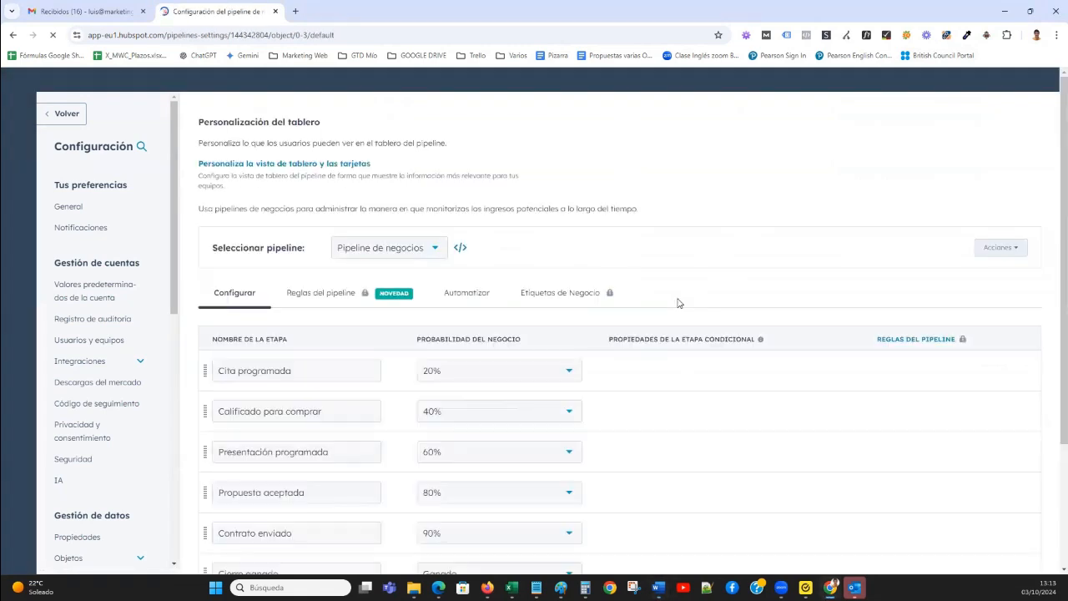
Delete the stages Cierre perdido, Contrato enviado and Presentación programada from the Pipeline de negocios.
scroll(677, 301, down, 2)
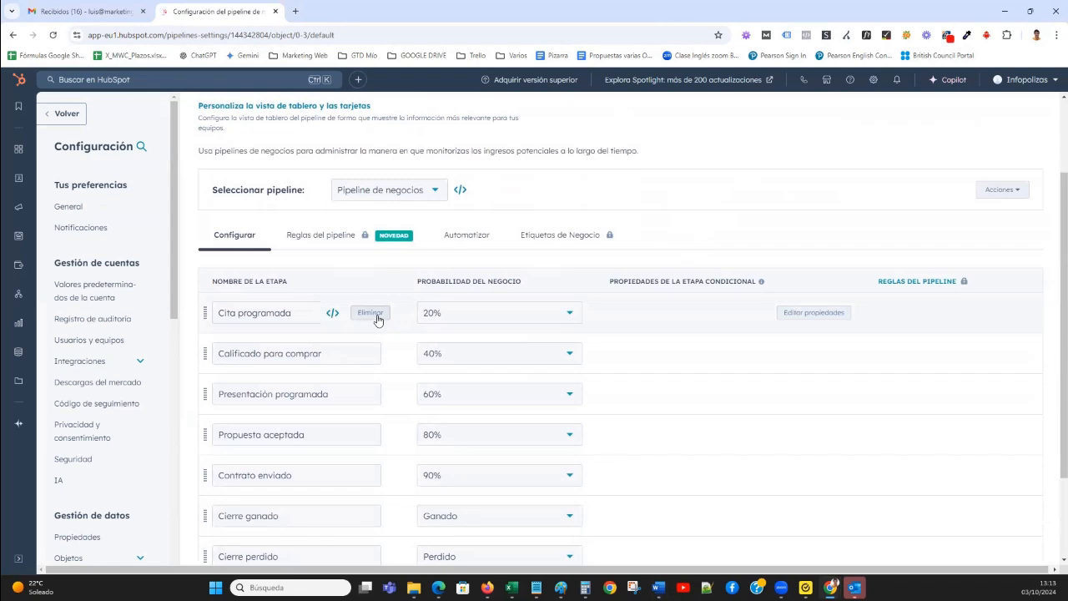
mouse_move(377, 319)
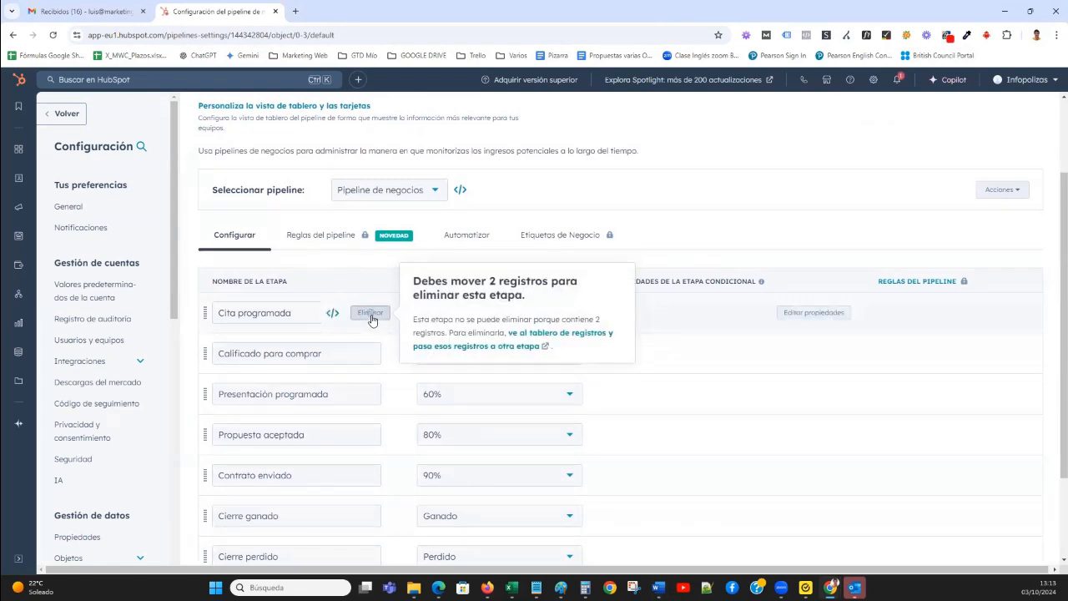
scroll(686, 383, down, 1)
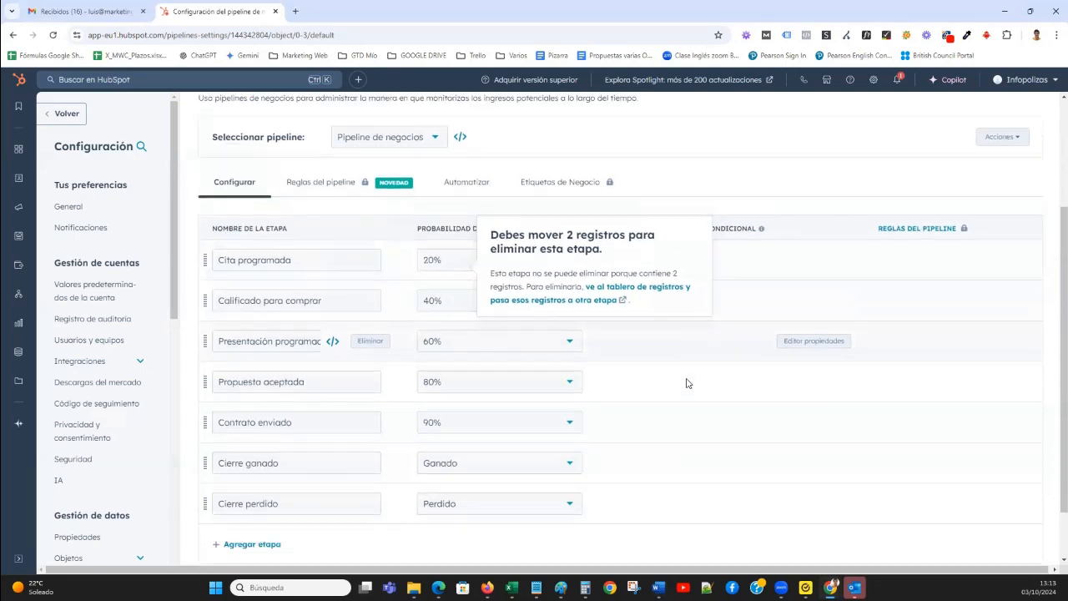
scroll(688, 384, down, 2)
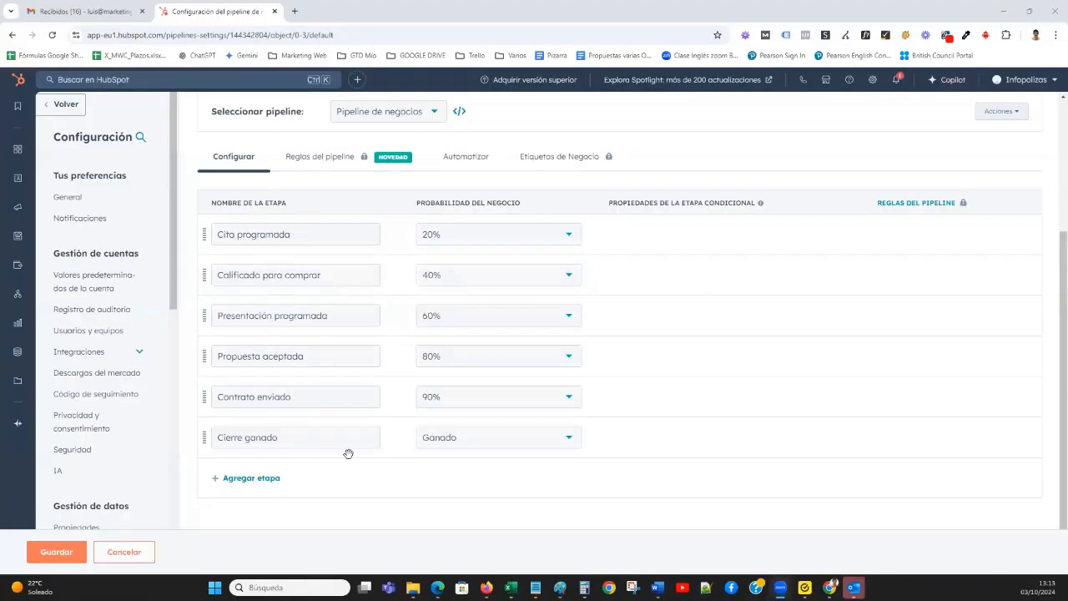
mouse_move(364, 445)
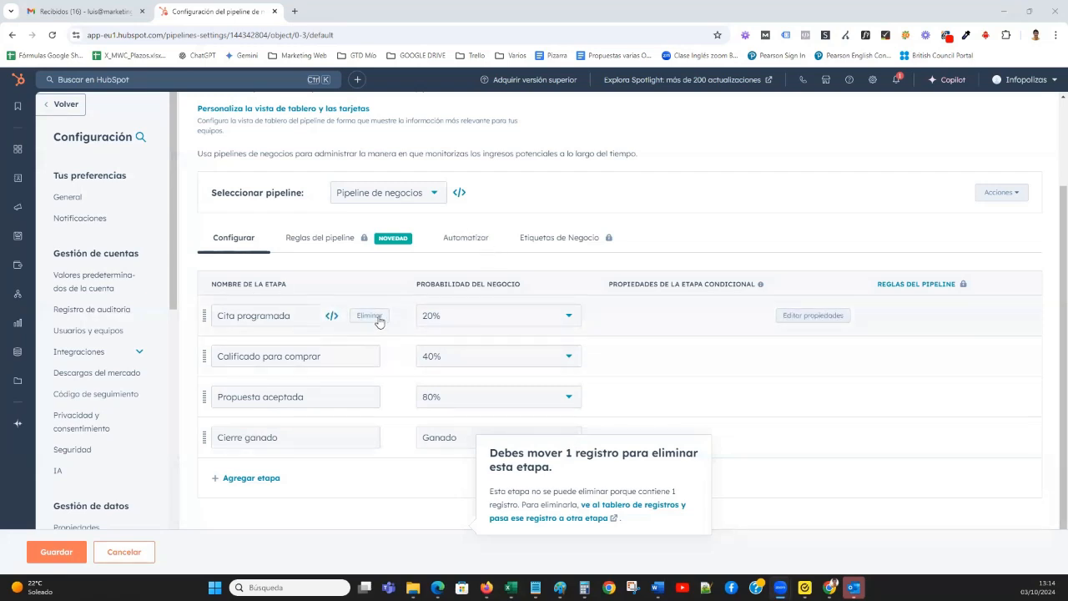
mouse_move(388, 337)
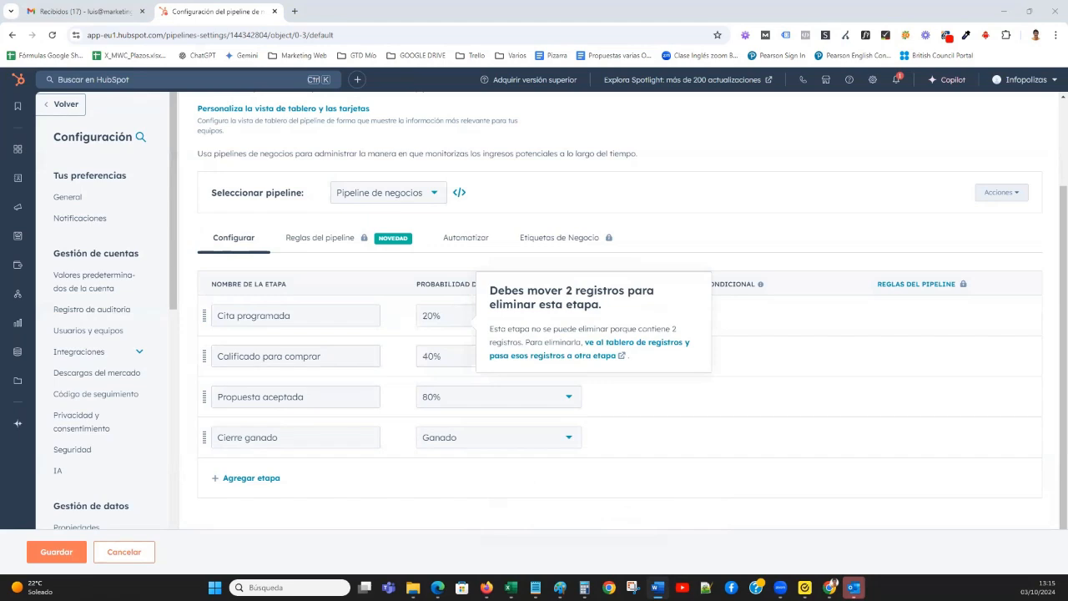
Rename the Cita programada stage as "Posible lead recibido sin contactar" and the Calificado para comprar stage as "Lead cualificado".
triple_click(307, 315)
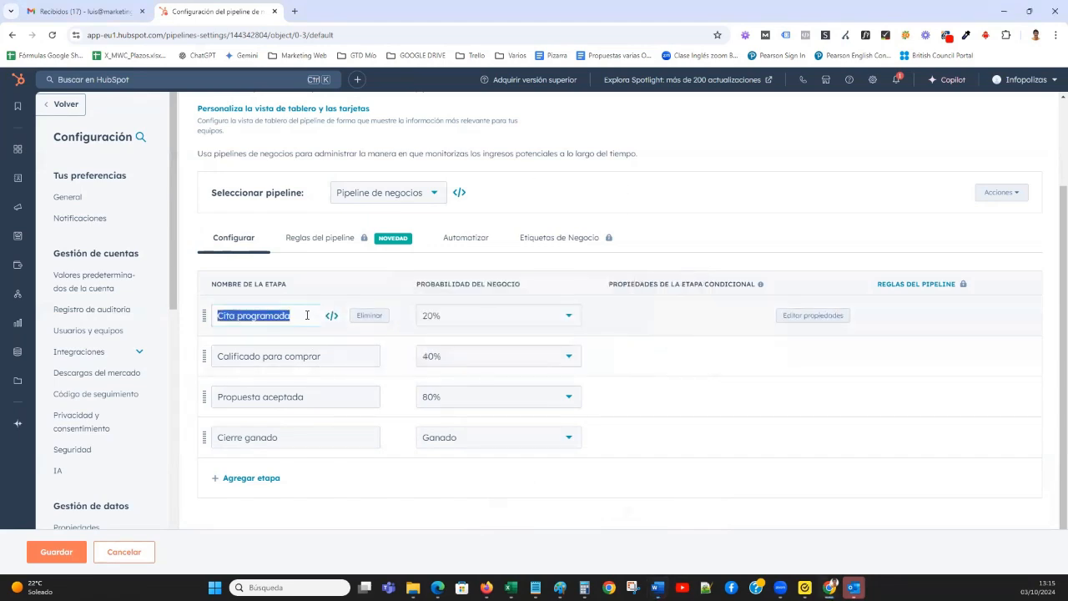
text(Posible lead recibido sin contactar)
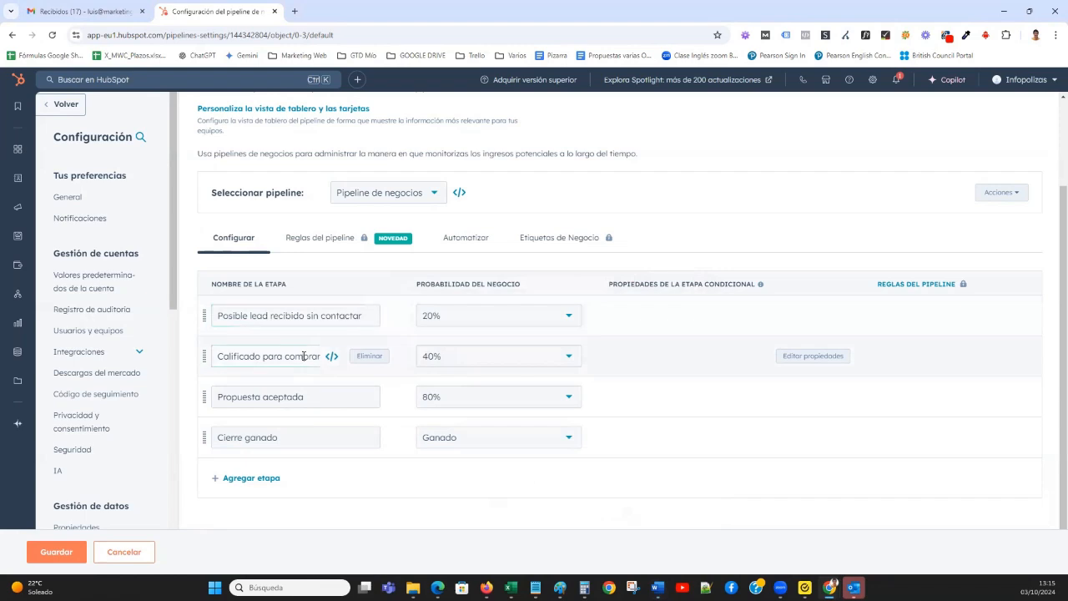
click(303, 357)
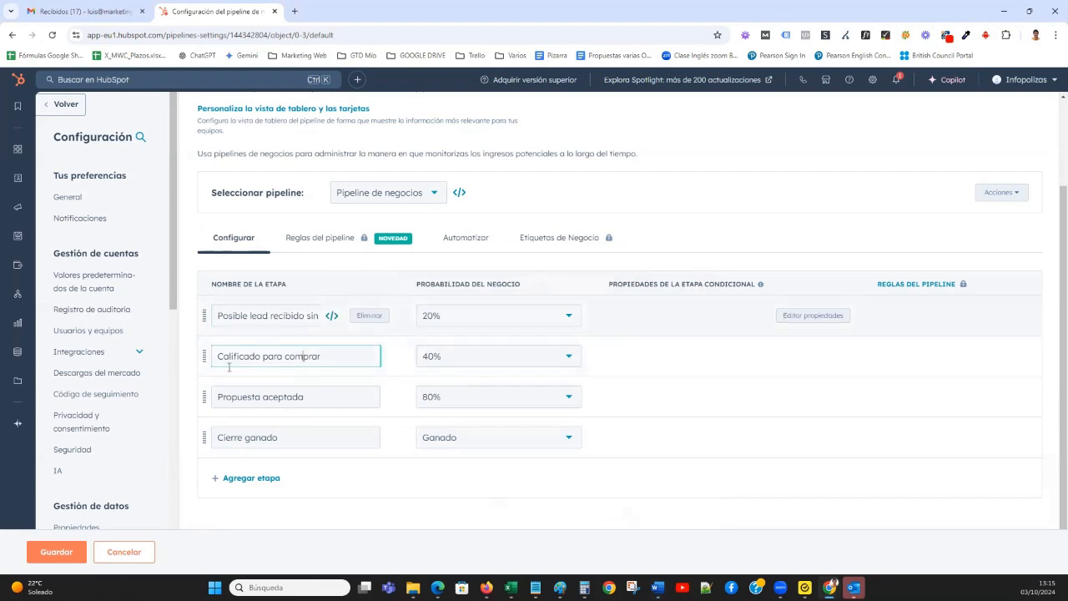
click(658, 588)
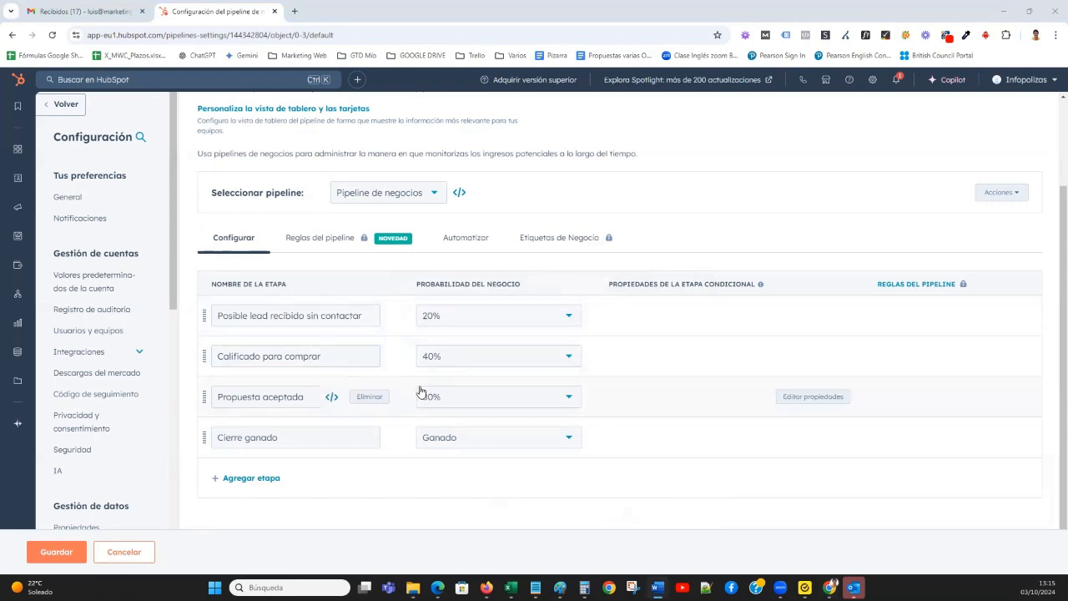
click(301, 354)
triple_click(301, 355)
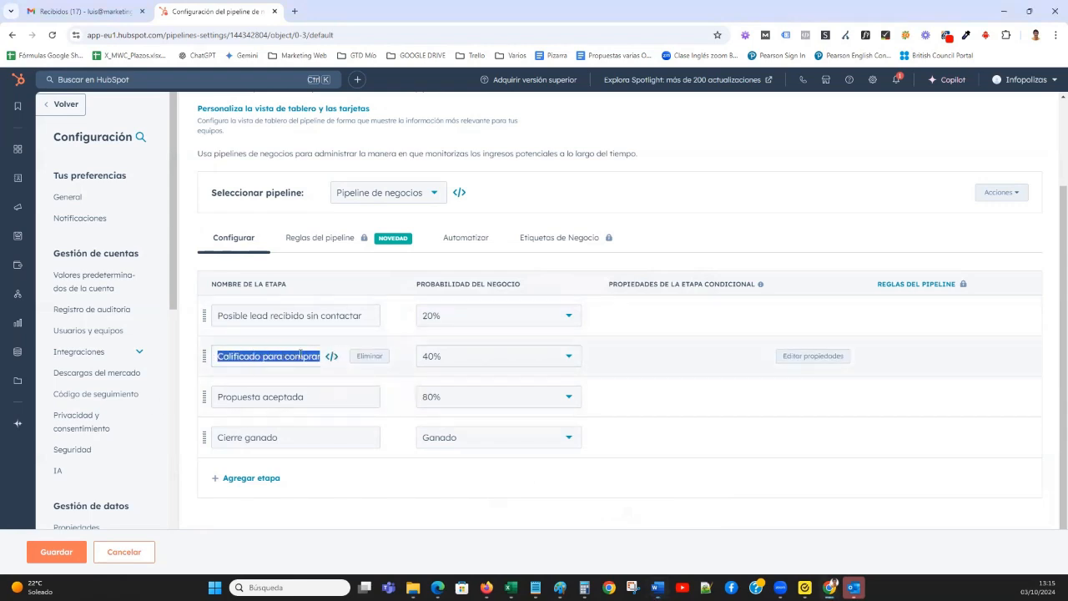
text(Lead cualificado:)
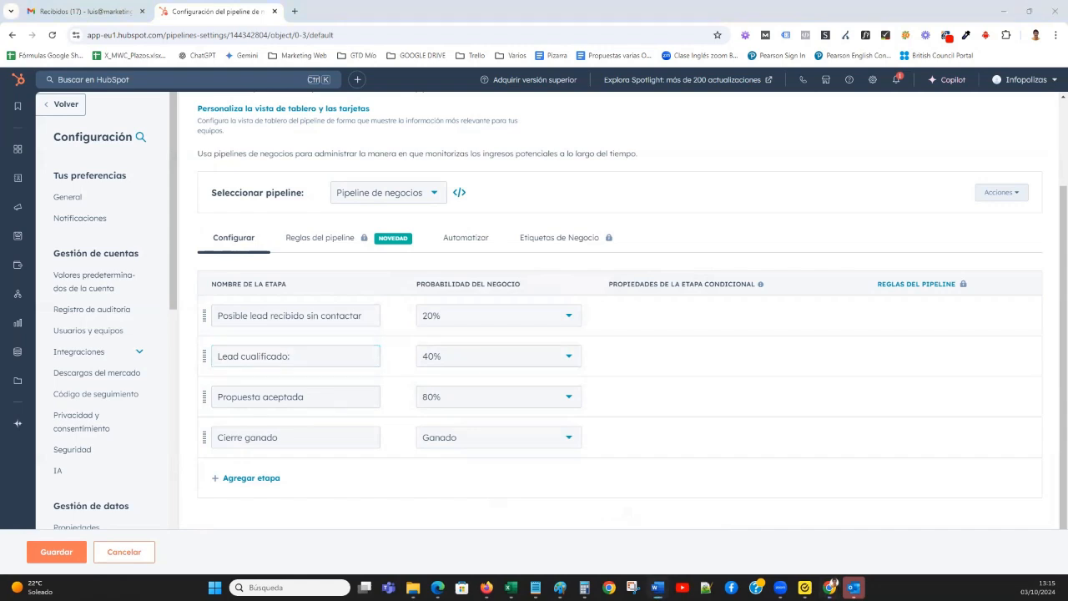
click(294, 358)
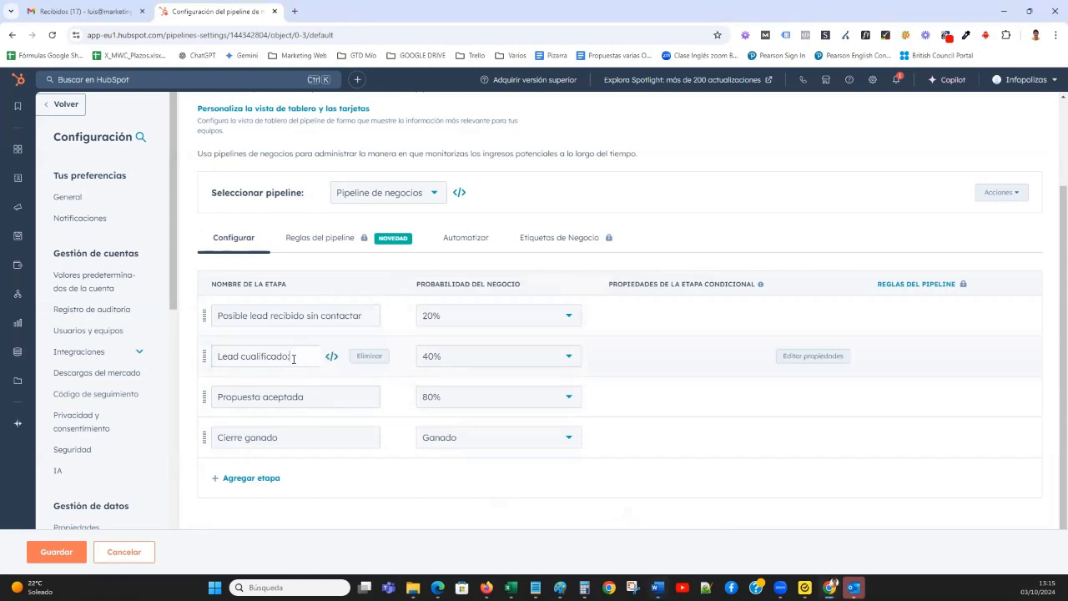
key(BackSpace)
Rename the Propuesta aceptada stage as "Enviada información o hecha llamada".
triple_click(267, 396)
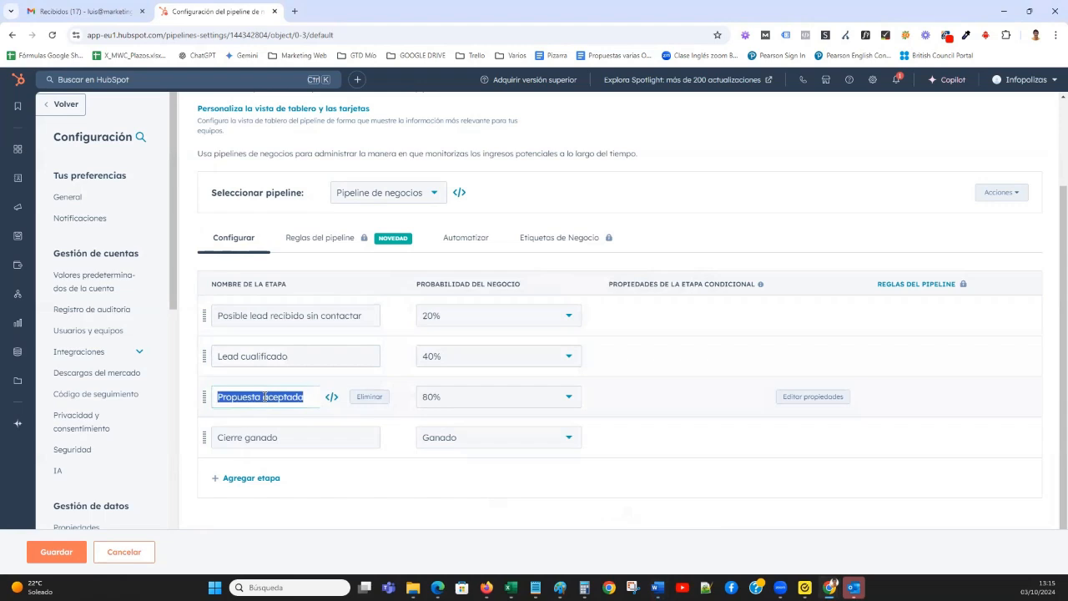
key(ctrl+v)
key(BackSpace)
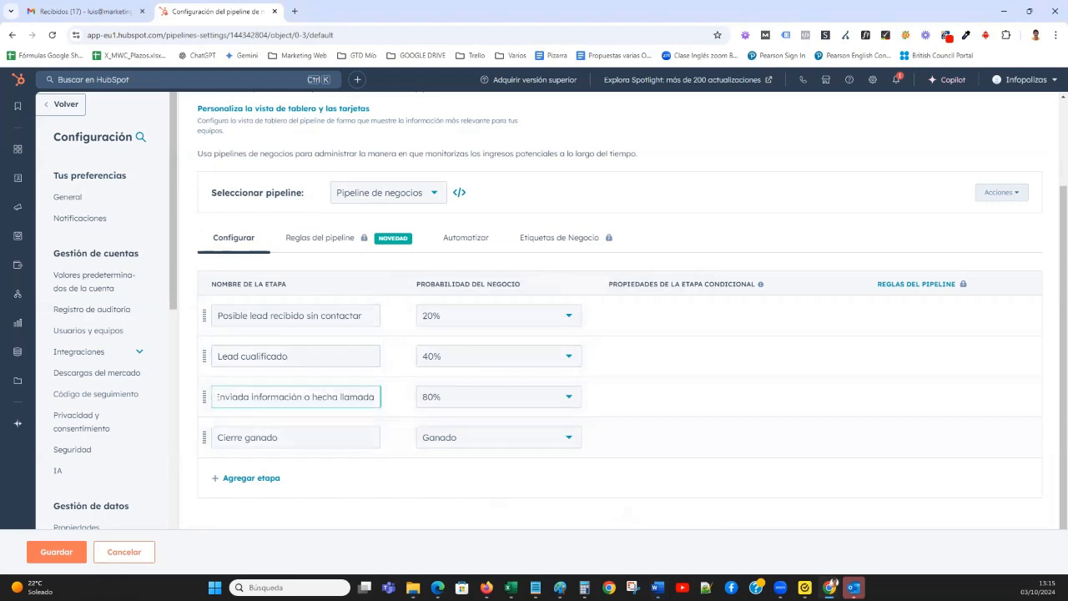
Rename the fourth stage as "Conversación después de informar" and add two stages named "Cierre ganado" and "Cierre negocio perdido".
click(304, 437)
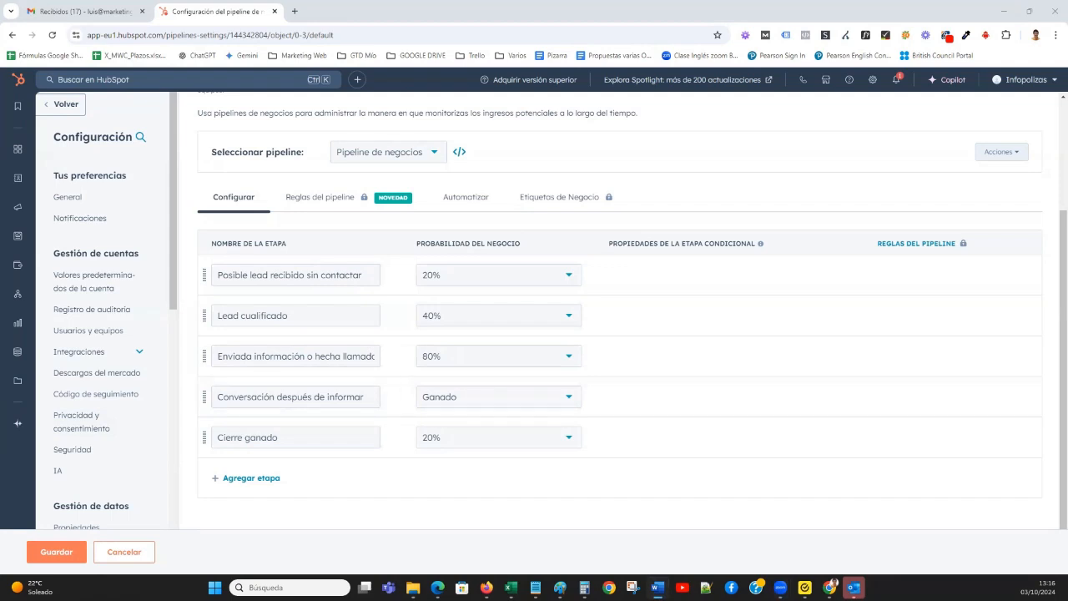
click(273, 479)
text(Cierre negocio perdido)
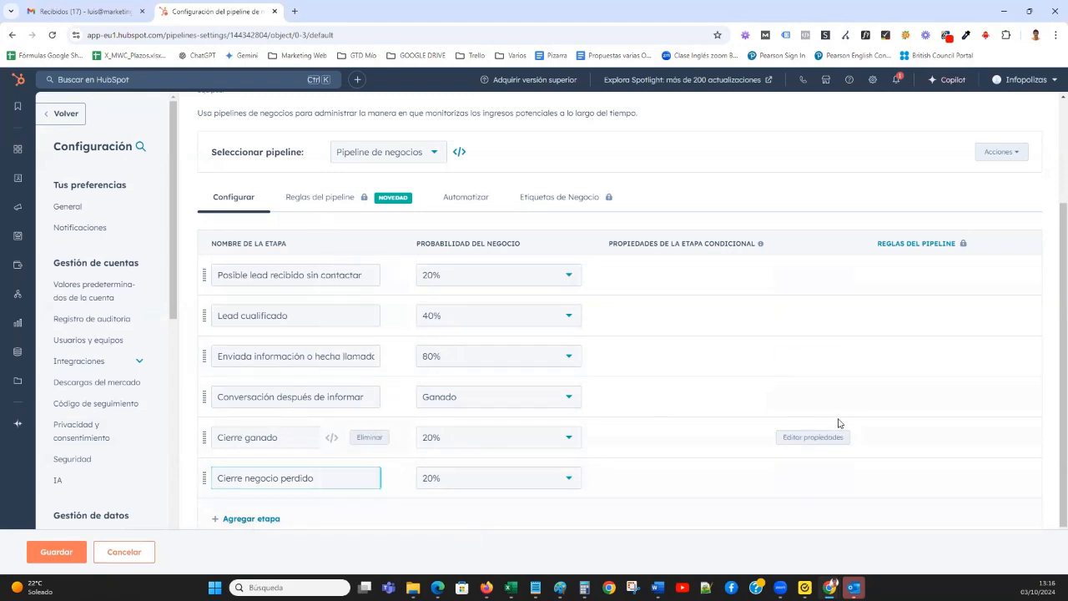
Set the deal probability to 50% for the first two stages and 70% for the Enviada información o hecha llamada stage.
click(562, 277)
click(544, 424)
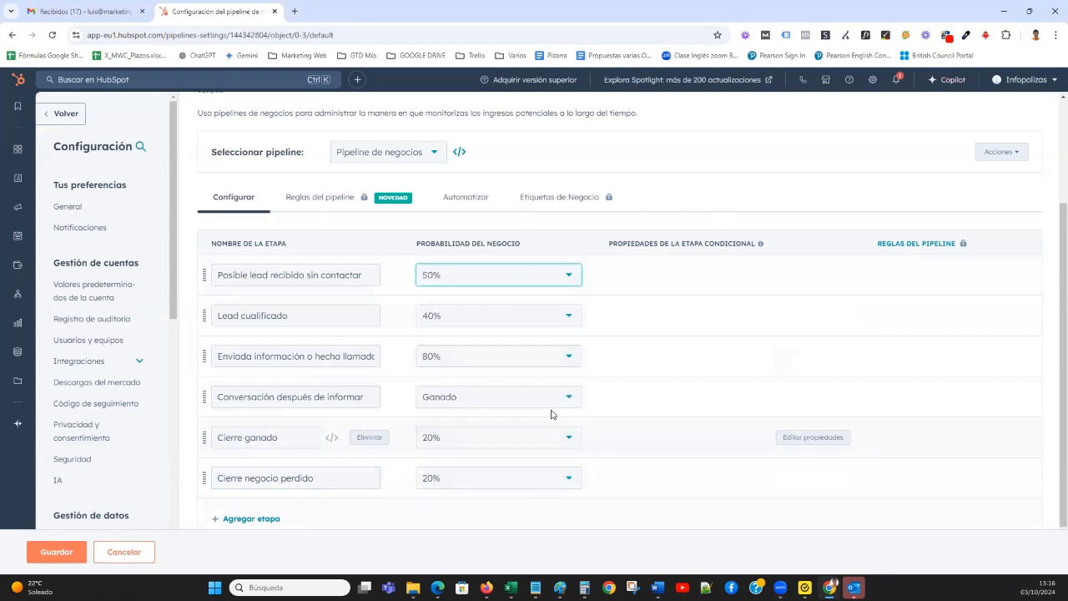
click(568, 317)
click(542, 419)
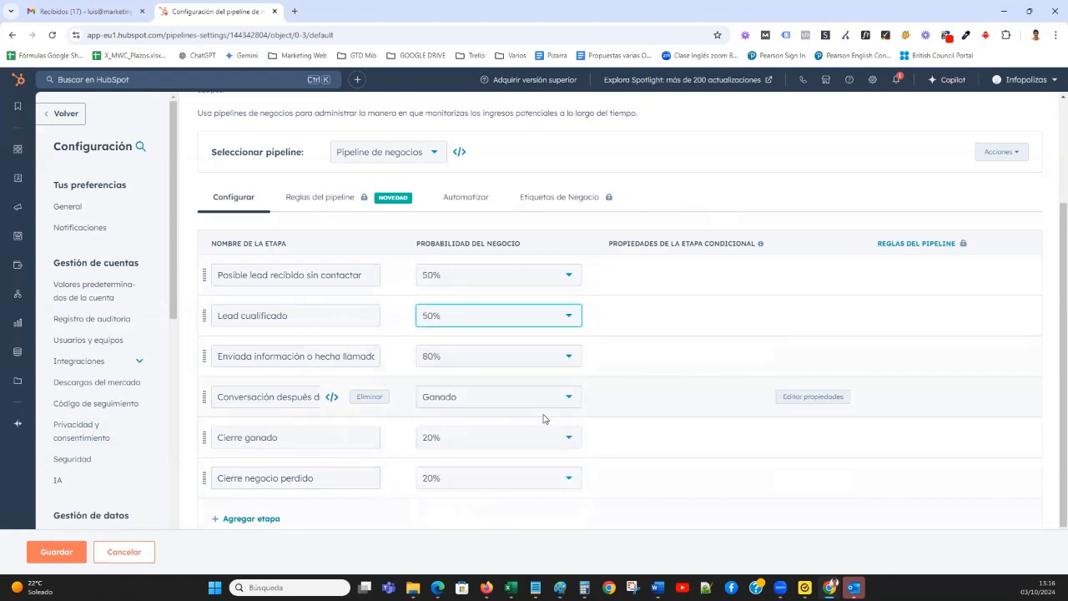
click(569, 357)
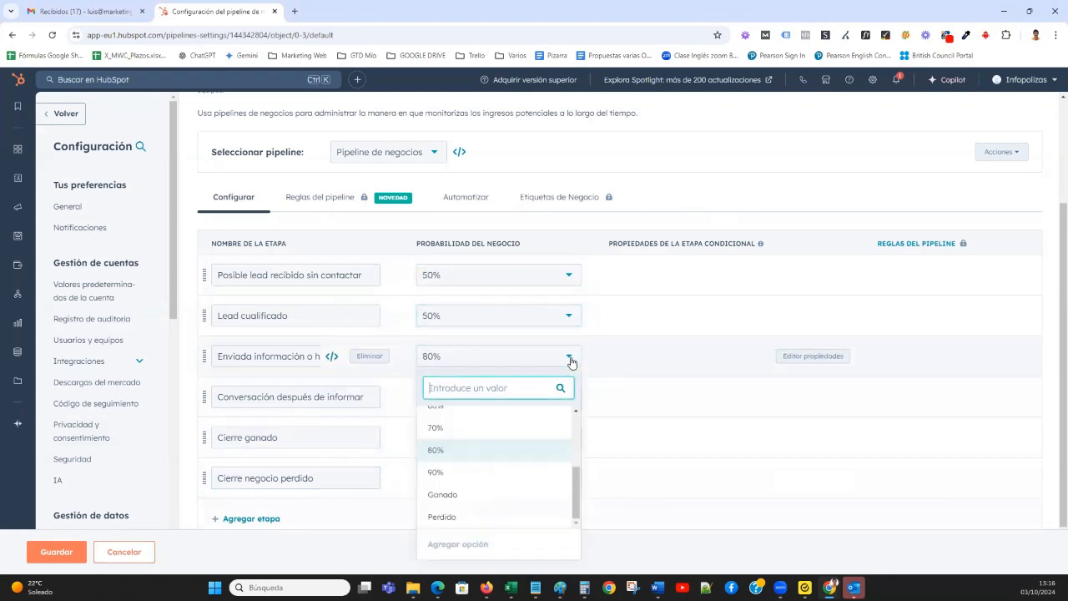
click(544, 439)
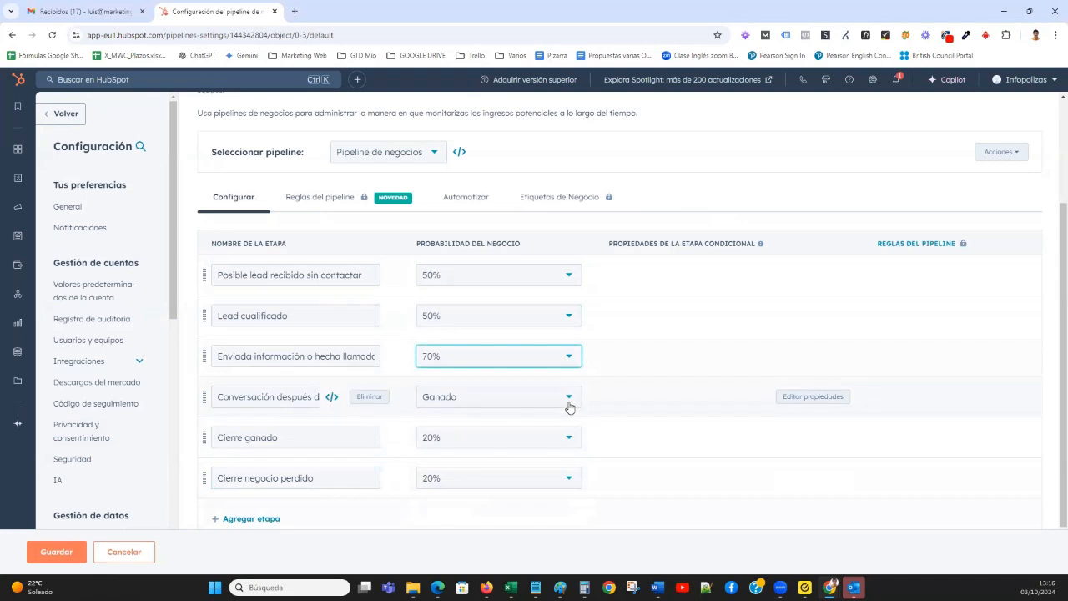
Set the deal probability to 80% for Conversación después de informar, Ganado for Cierre ganado and Perdido for Cierre negocio perdido.
click(569, 398)
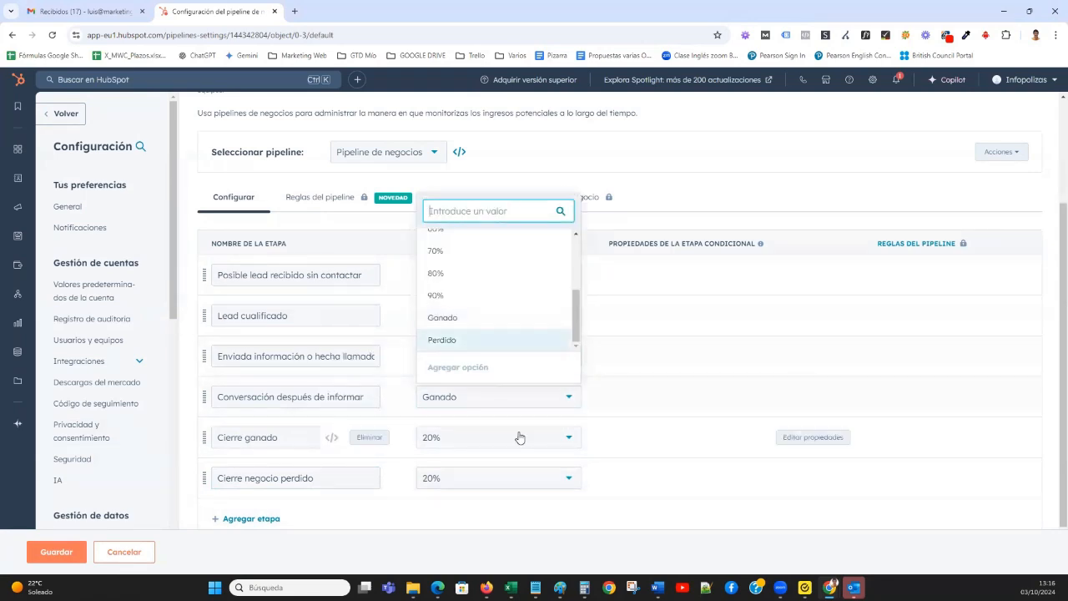
click(568, 437)
scroll(534, 348, down, 2)
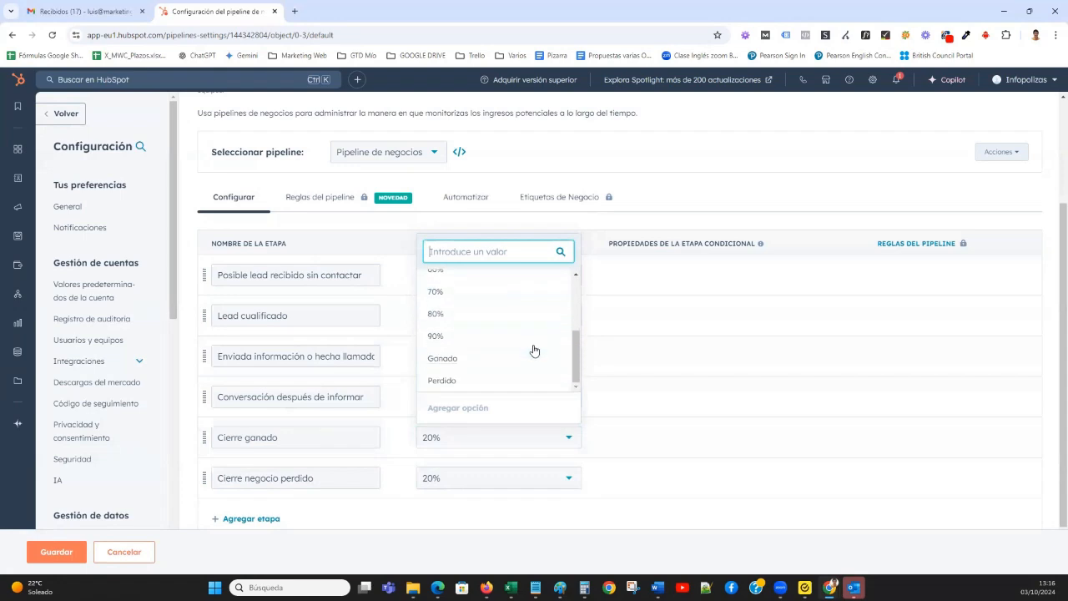
click(532, 363)
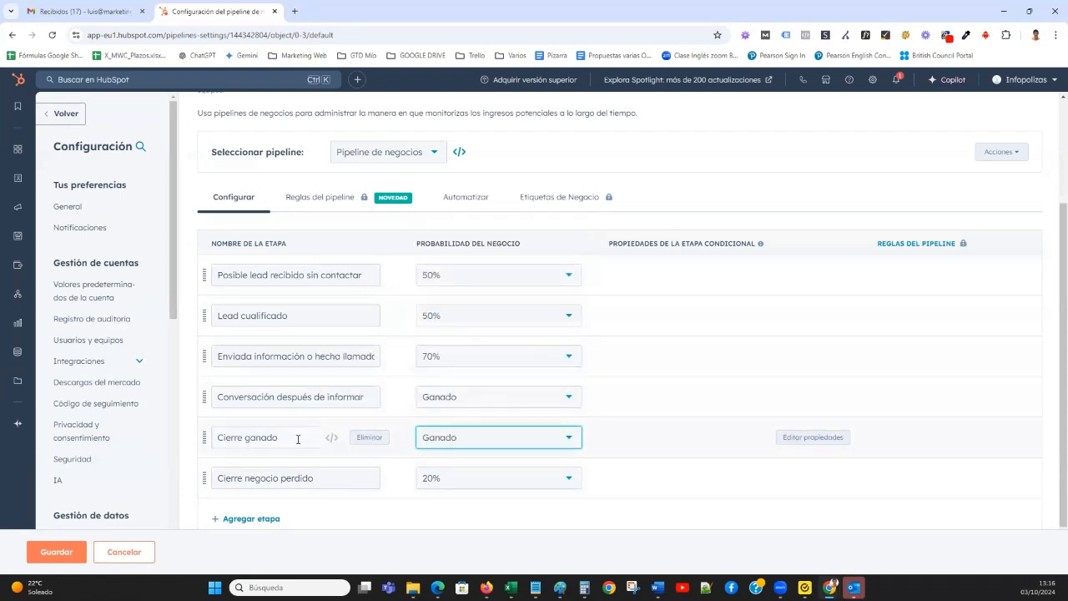
click(568, 398)
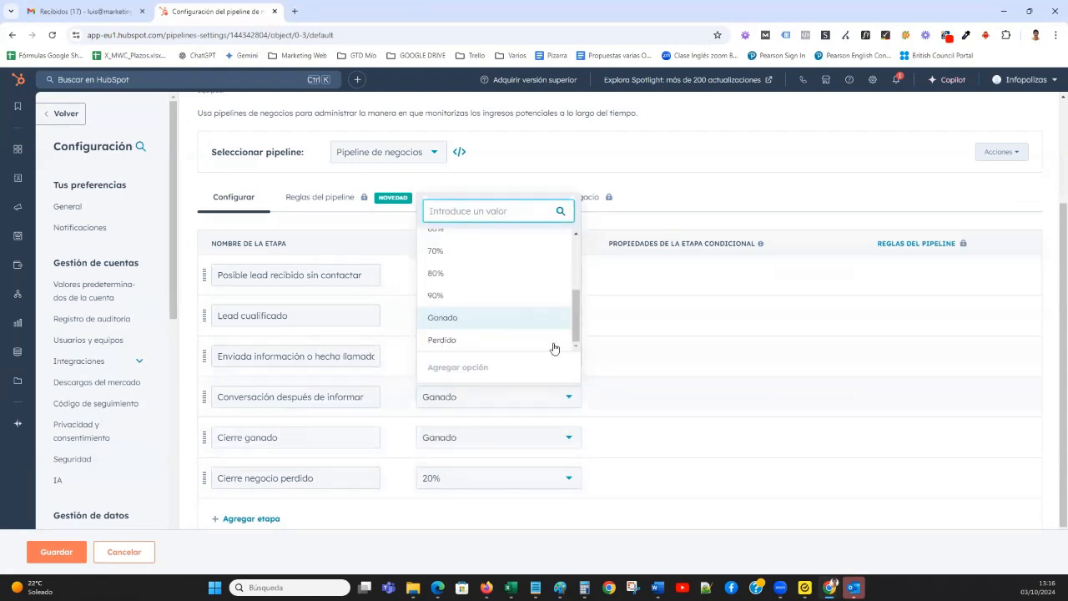
click(537, 294)
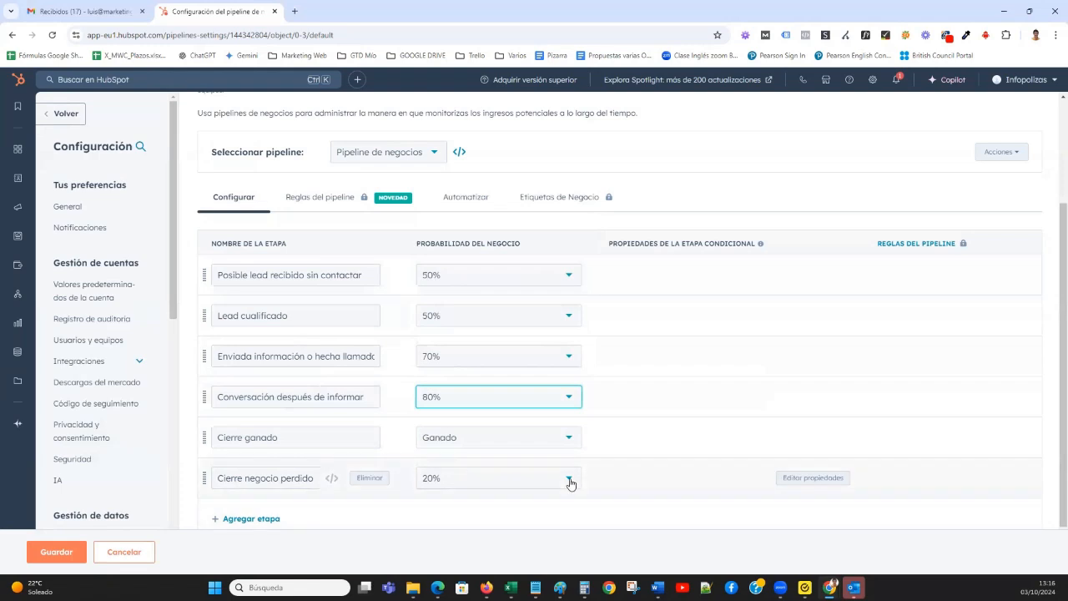
click(568, 480)
scroll(525, 396, down, 3)
click(525, 420)
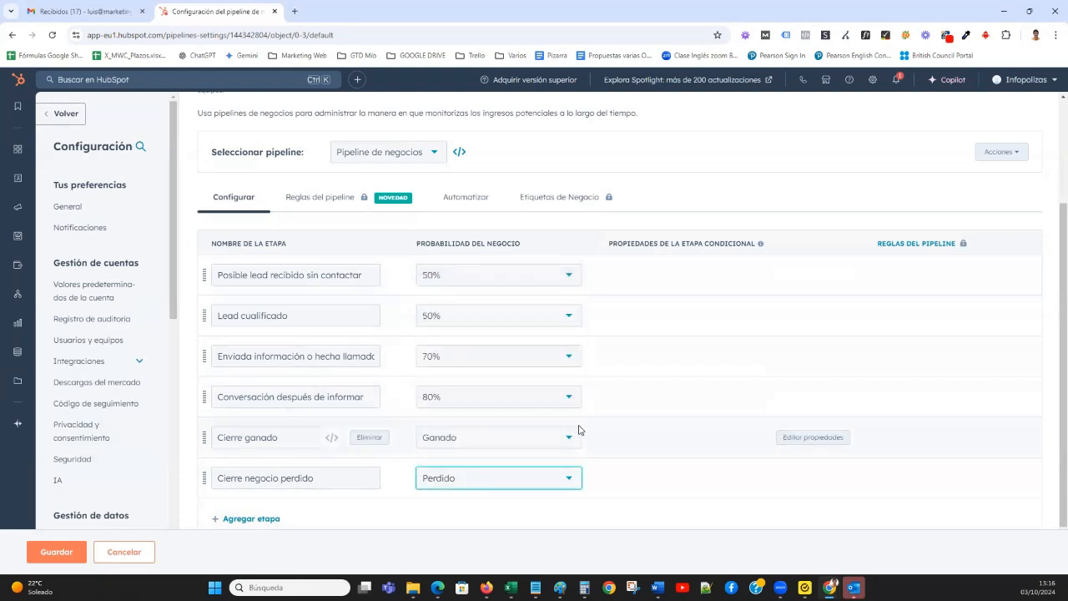
Save the stage names and probabilities configured for the deal pipeline.
scroll(569, 287, up, 2)
scroll(506, 479, down, 2)
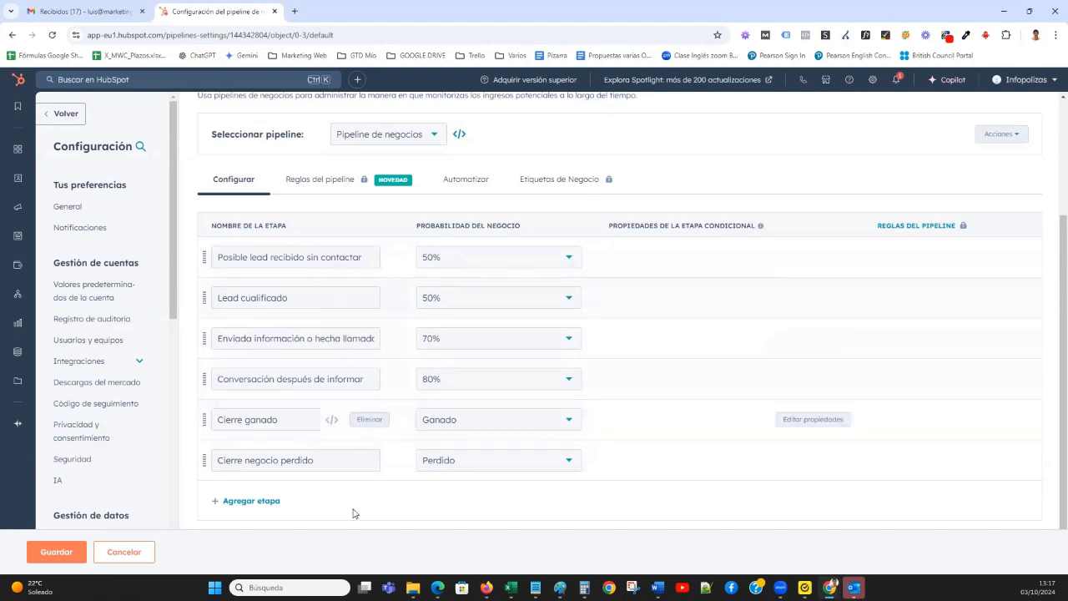
click(57, 553)
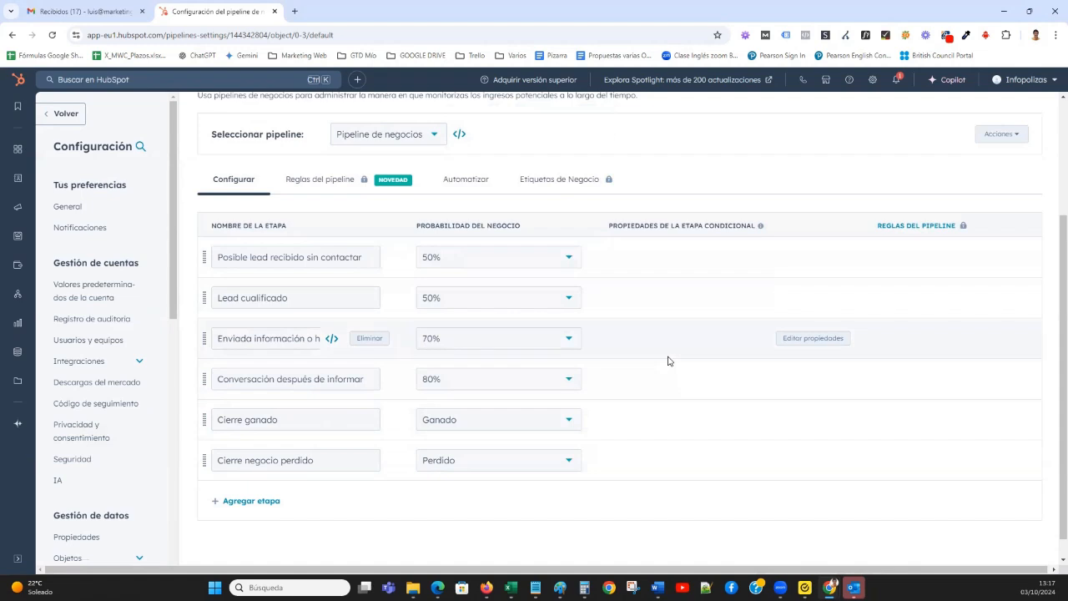
Open the lifecycle stage settings of the Contactos object.
scroll(459, 301, up, 2)
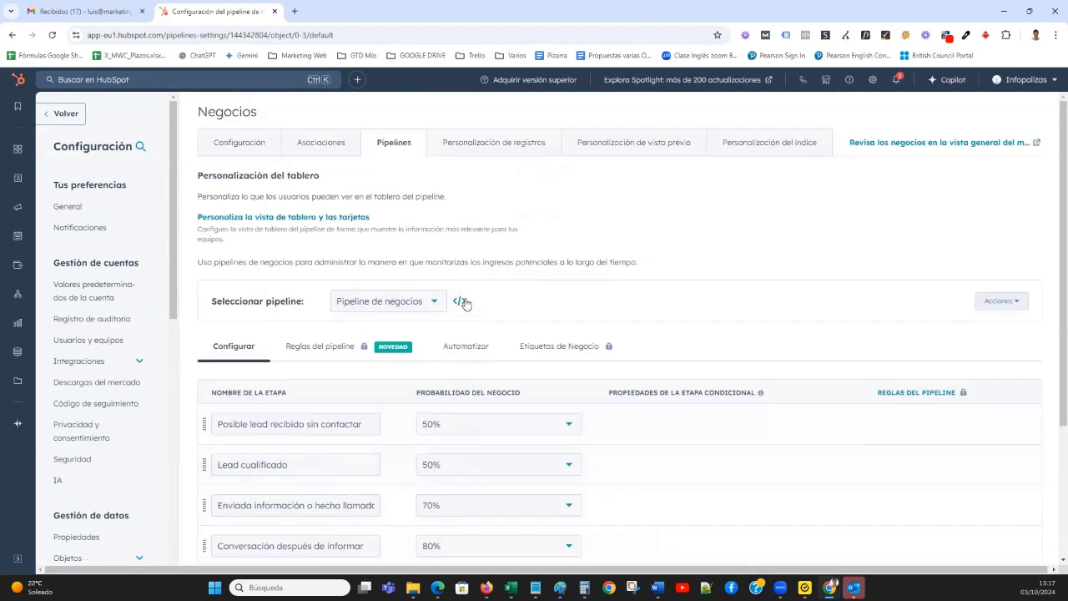
scroll(117, 332, down, 1)
scroll(117, 331, down, 3)
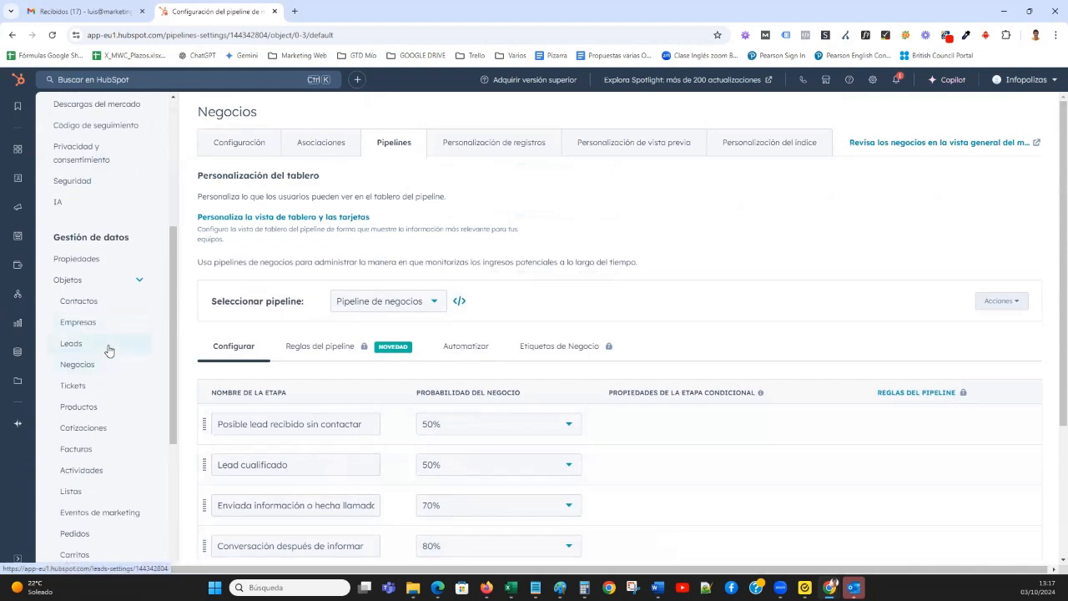
click(95, 302)
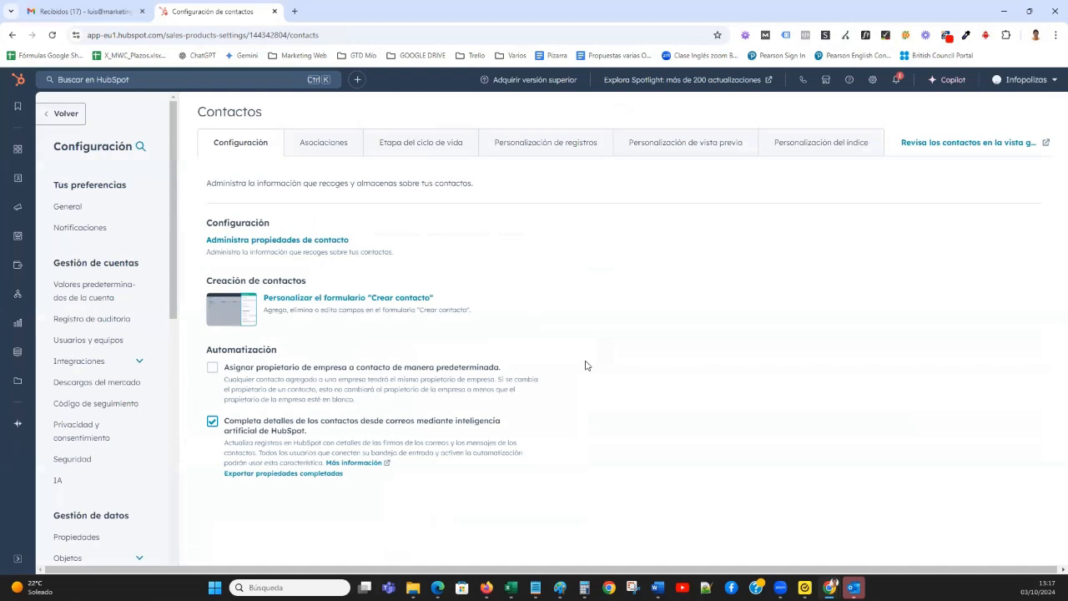
click(413, 143)
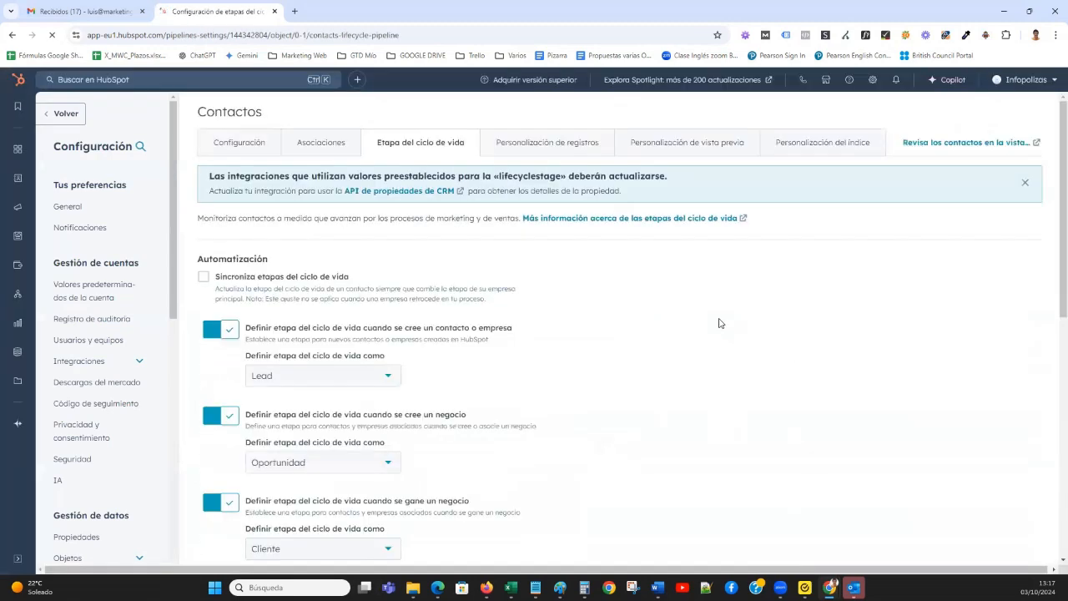
Examine the contact lifecycle automation and stage list, and compare it with the lifecycle column of the table in Word.
scroll(720, 323, down, 3)
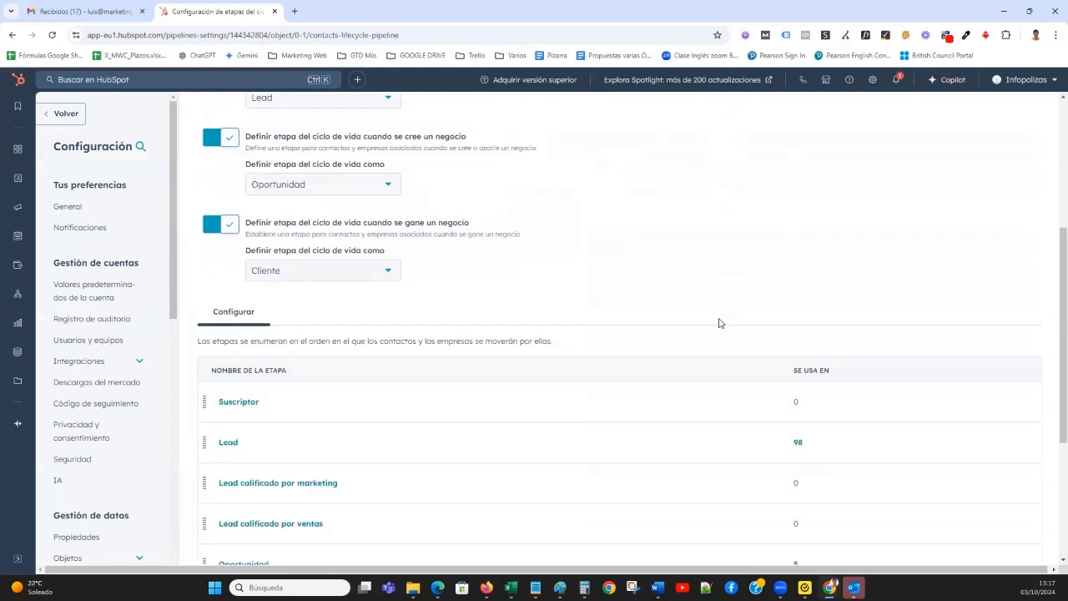
scroll(720, 323, down, 2)
scroll(710, 317, down, 1)
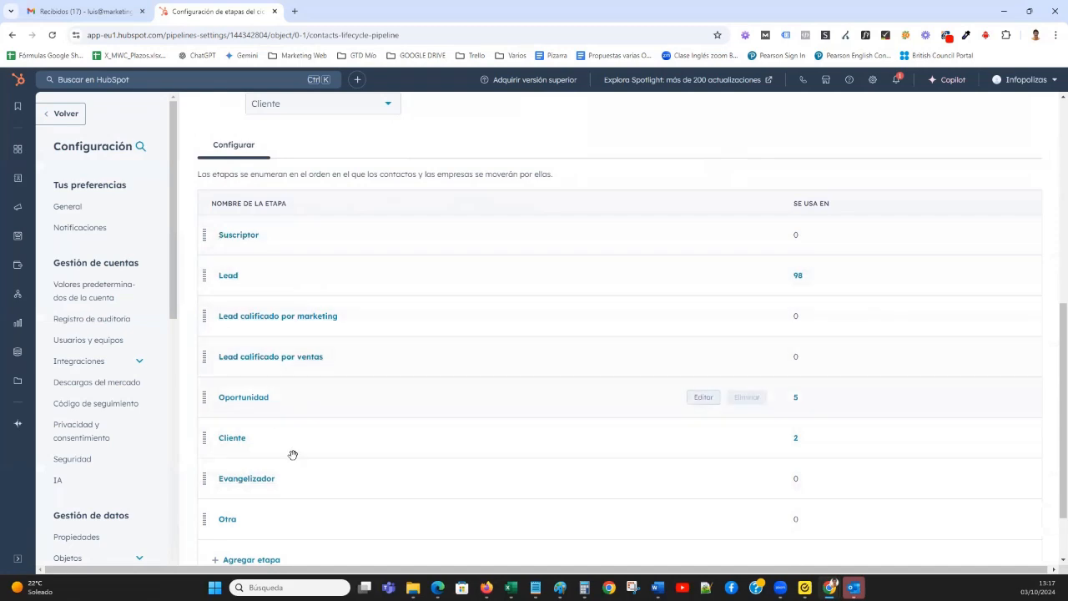
scroll(367, 455, down, 1)
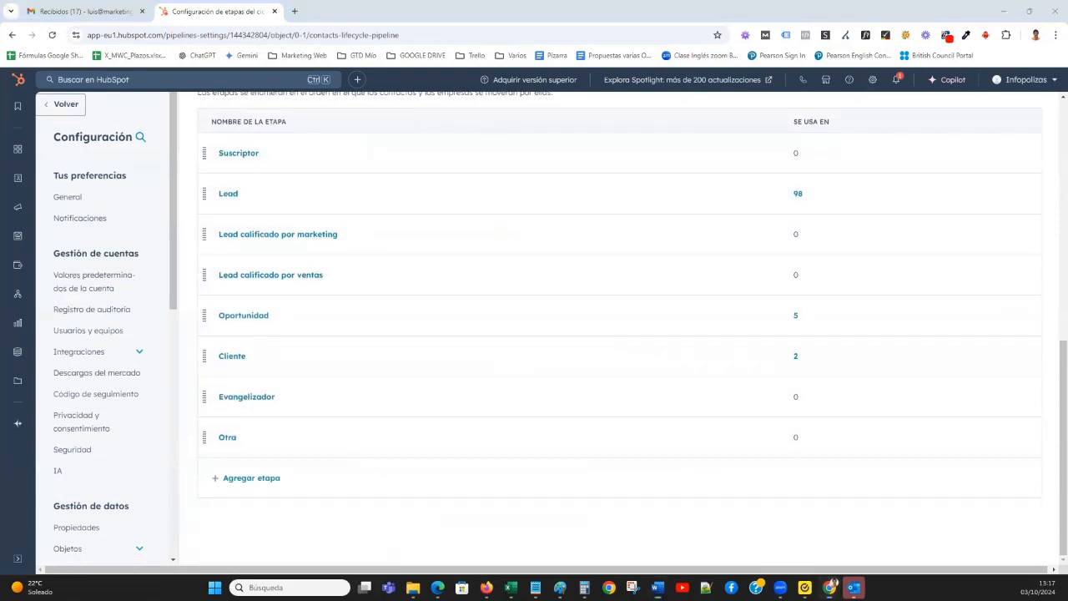
key(alt+Tab)
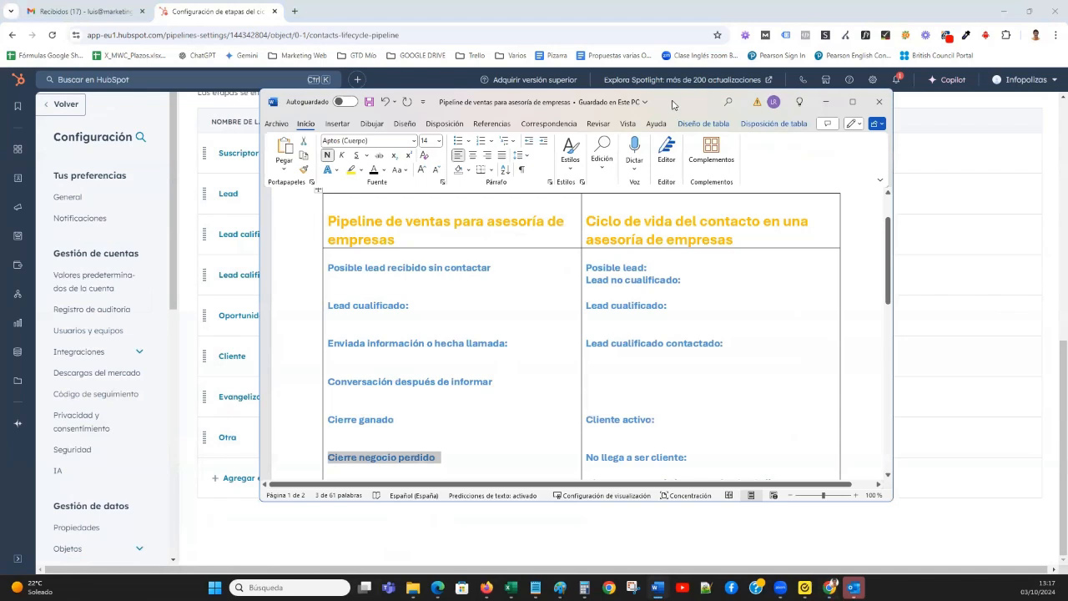
key(alt+Tab)
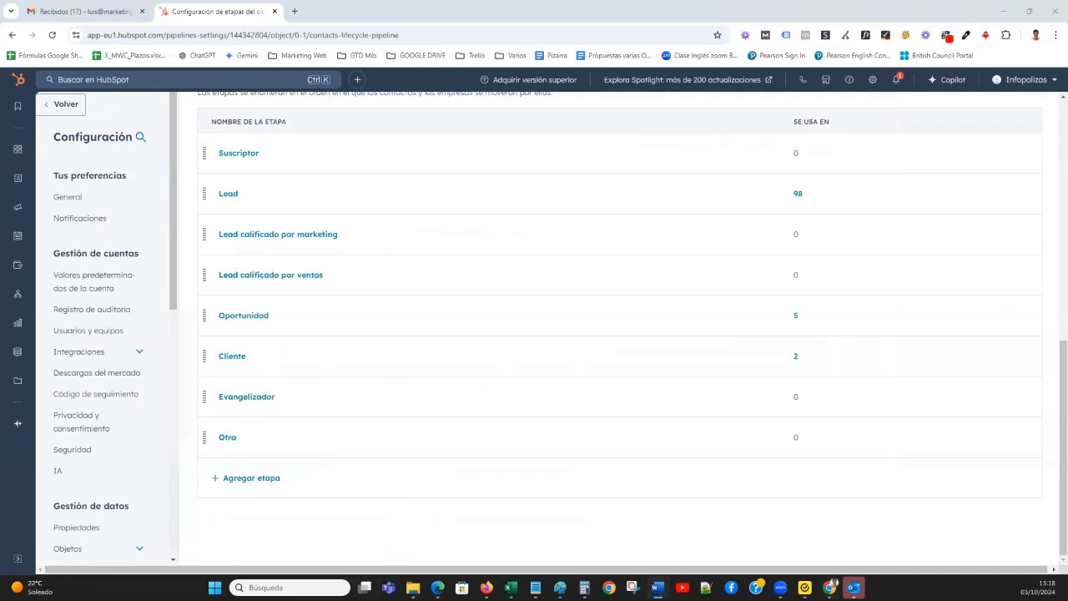
scroll(535, 249, up, 1)
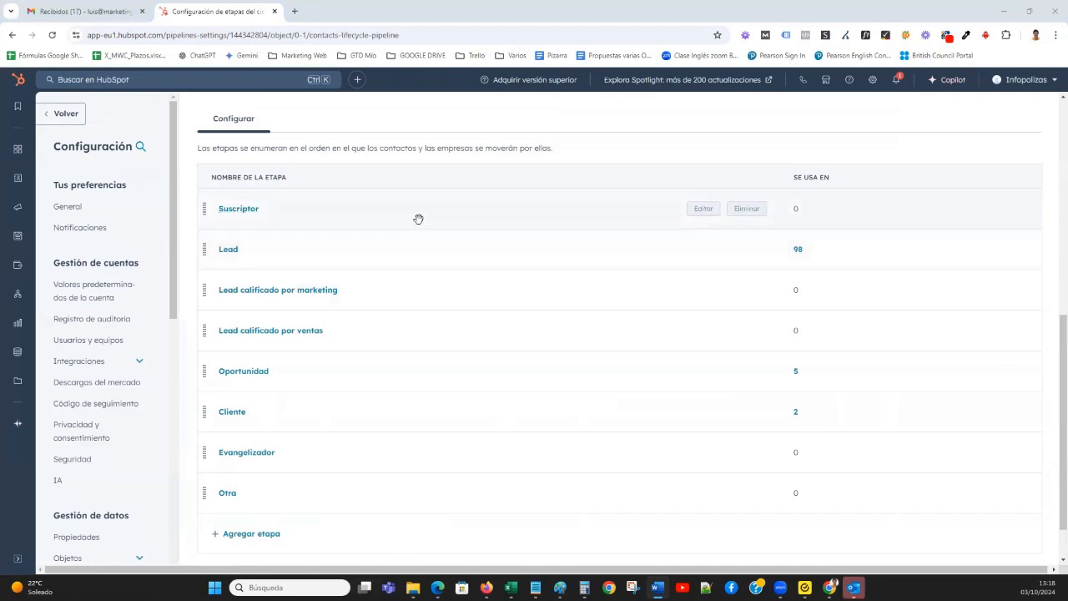
scroll(799, 265, down, 1)
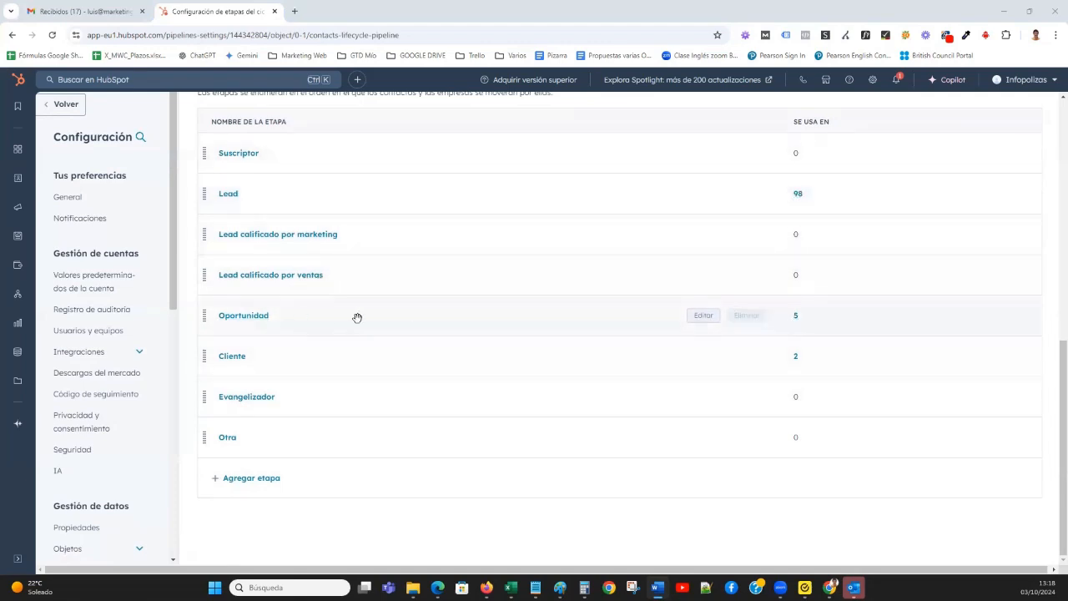
Rename the Suscriptor lifecycle stage as "Posible lead", accepting the warning about reports.
scroll(901, 347, up, 2)
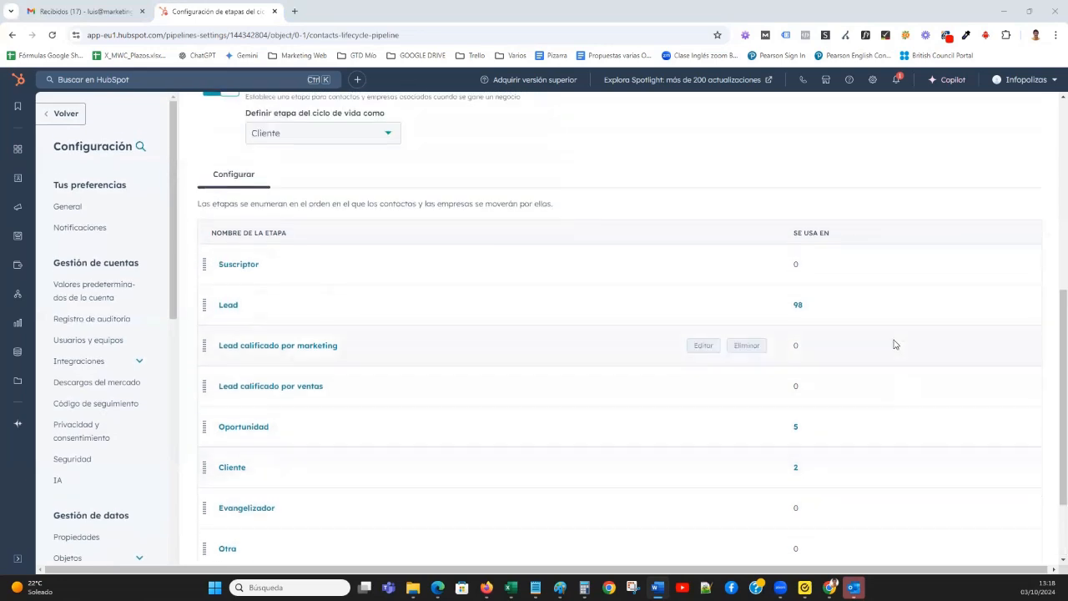
click(709, 265)
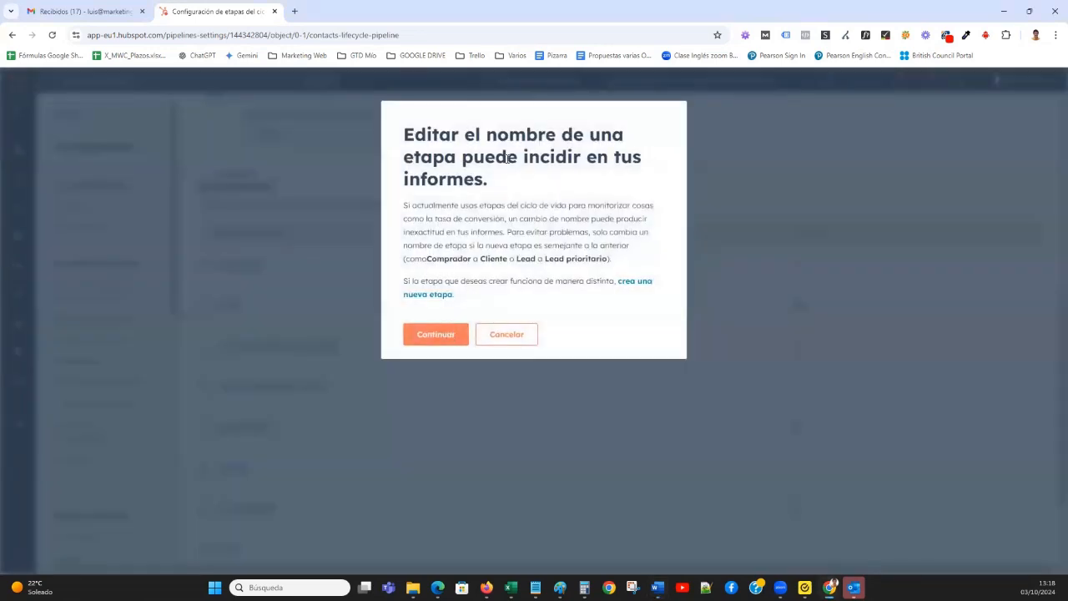
click(430, 335)
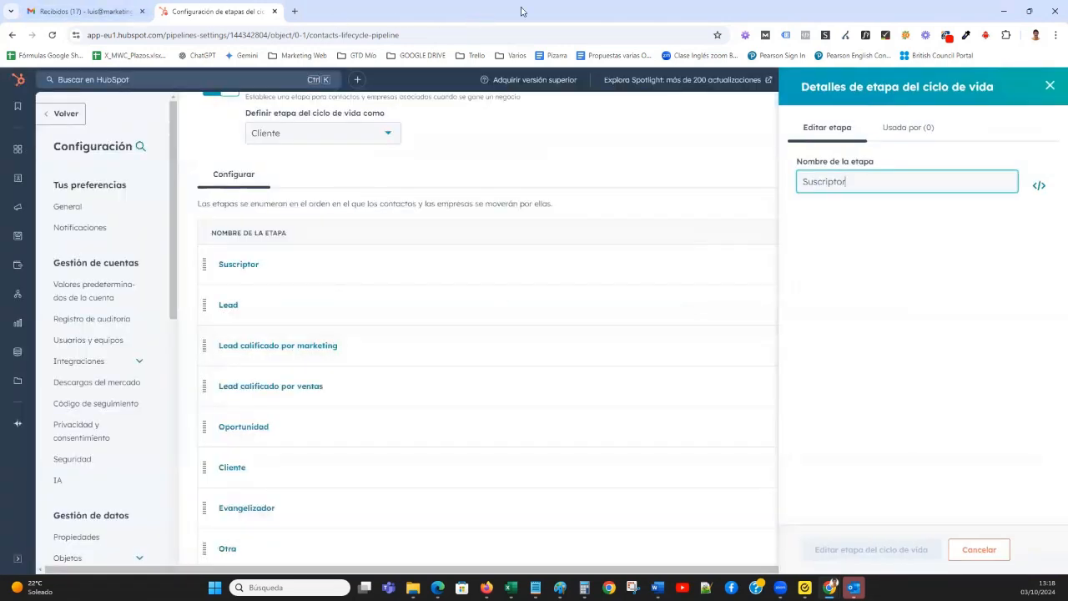
drag(859, 182, 774, 187)
text(Posible lead)
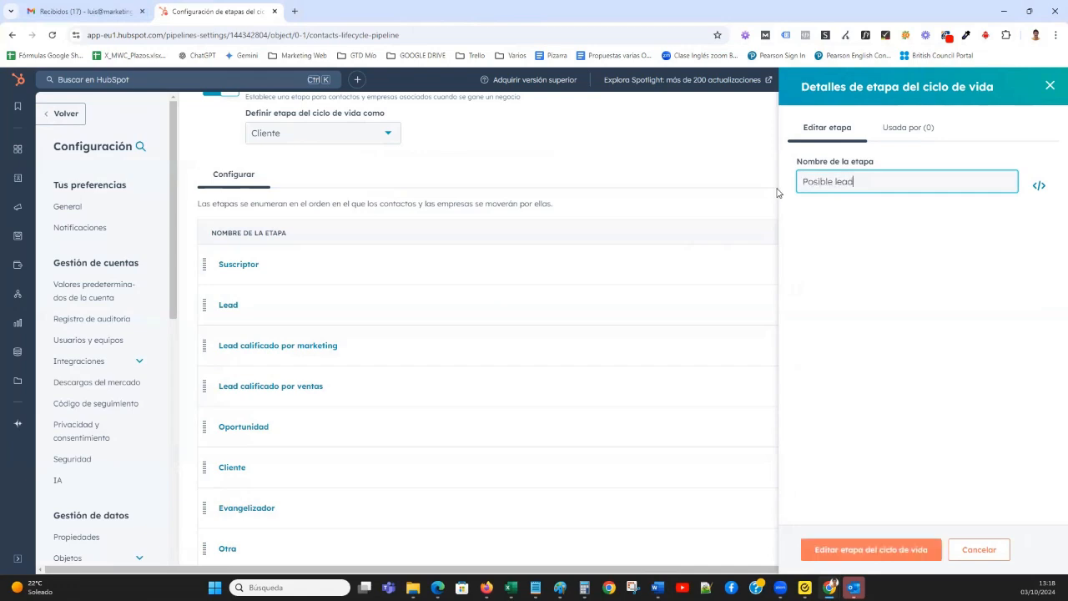
click(883, 551)
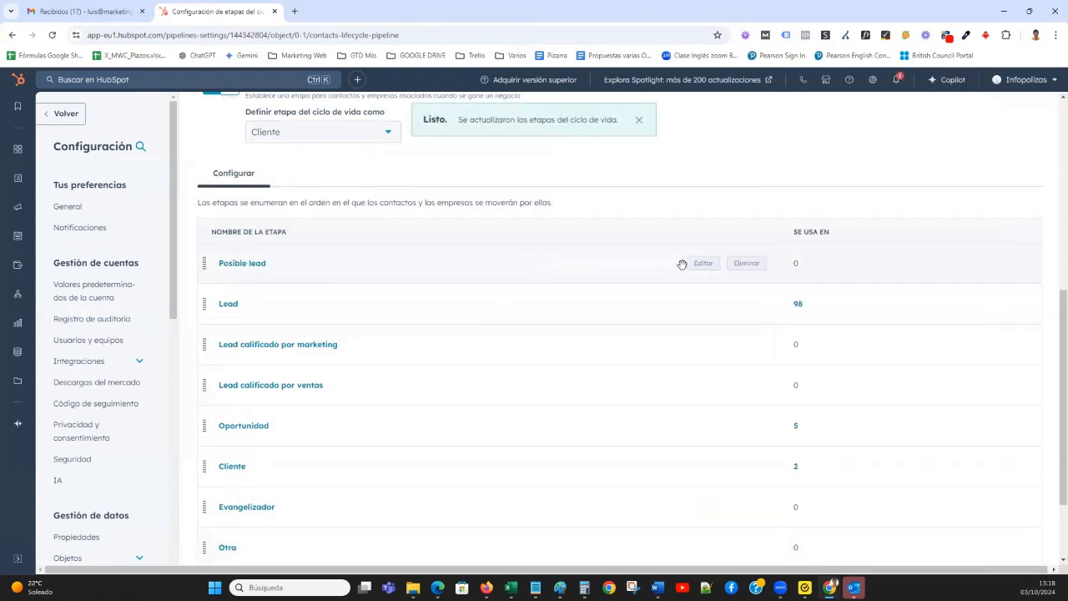
Create a lifecycle stage named "Lead no cualificado" and move it directly below Posible lead.
scroll(732, 267, down, 2)
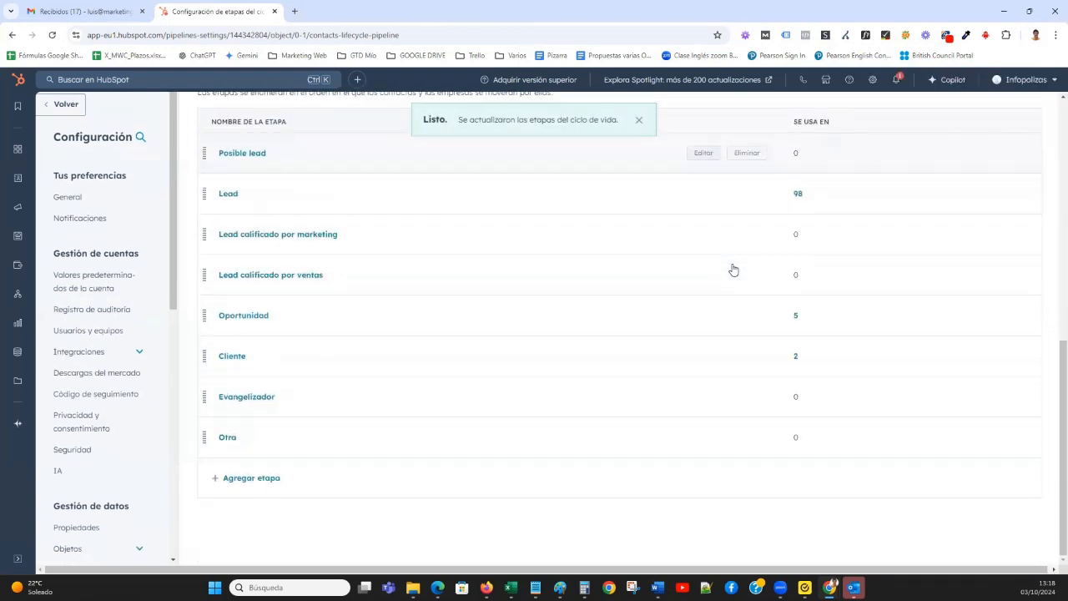
click(250, 479)
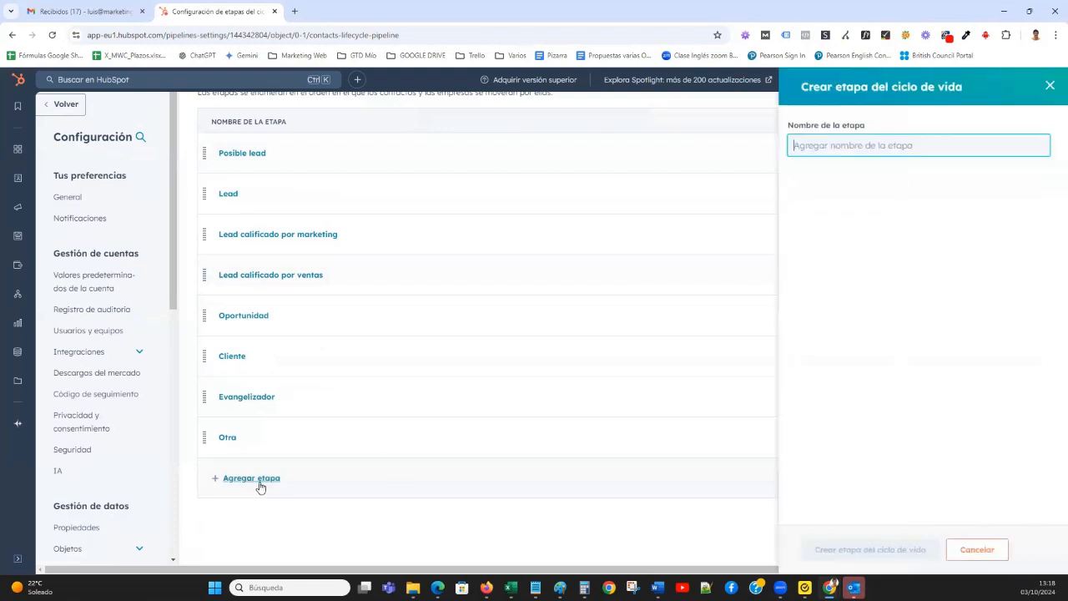
text(Le)
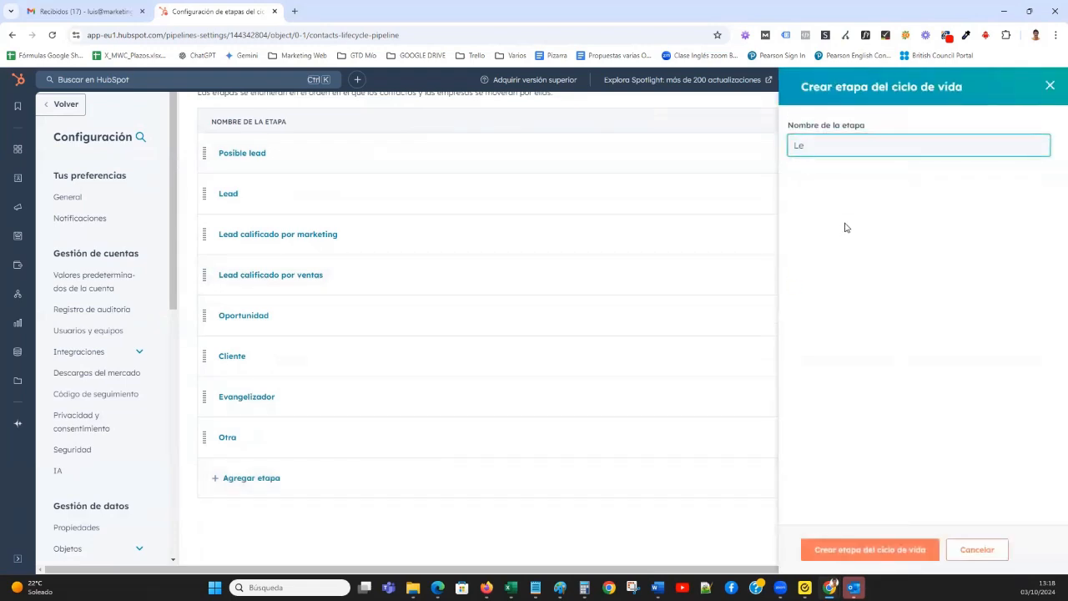
text(ad no cualificado)
click(882, 551)
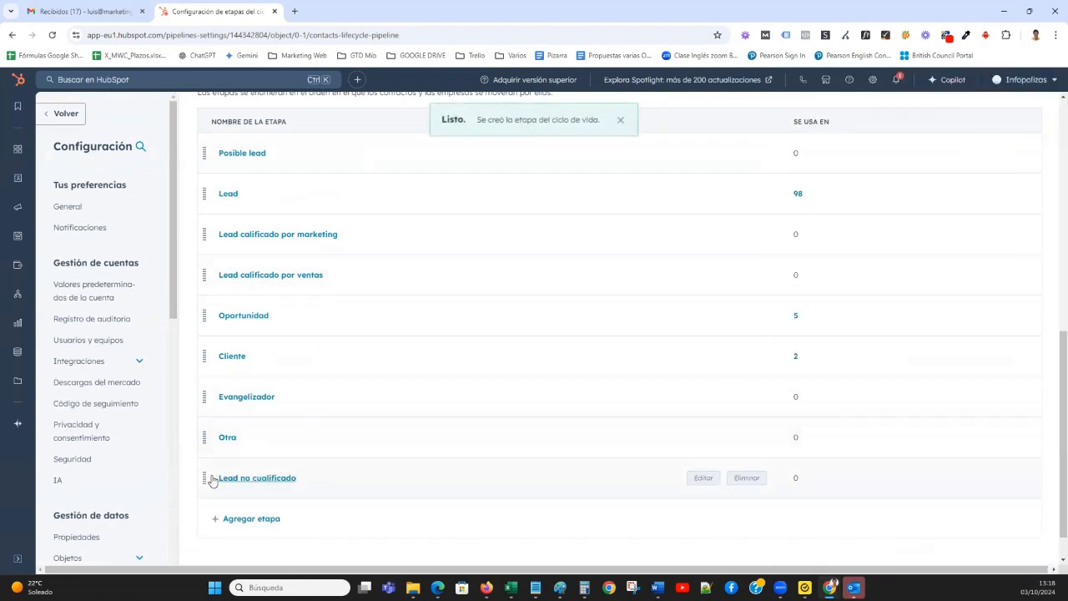
drag(204, 478, 223, 179)
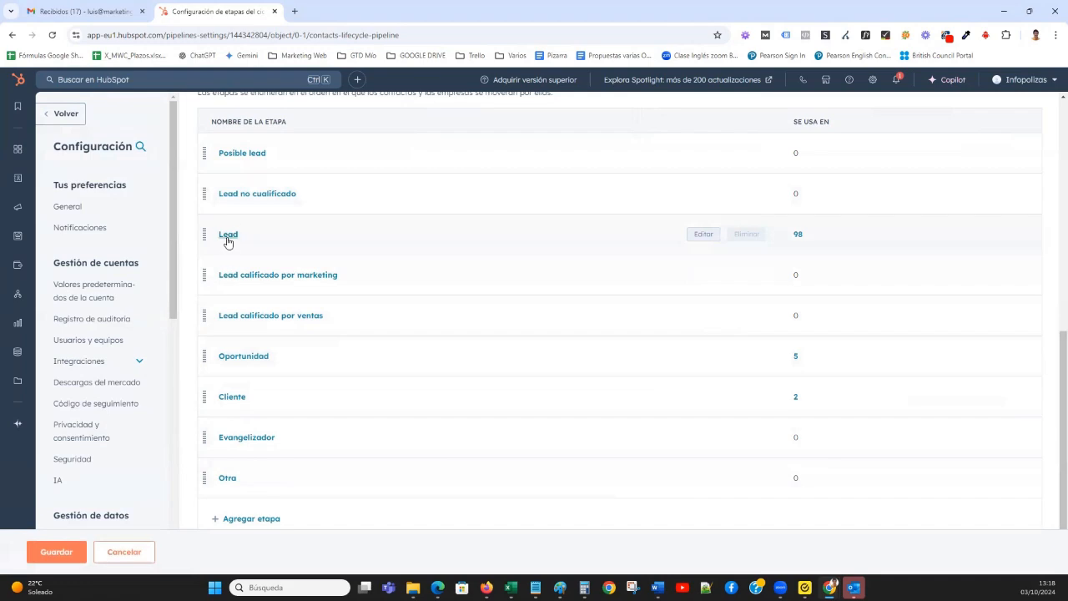
Rename the Lead lifecycle stage as "Lead cualificado", accepting the warning about reports.
click(706, 236)
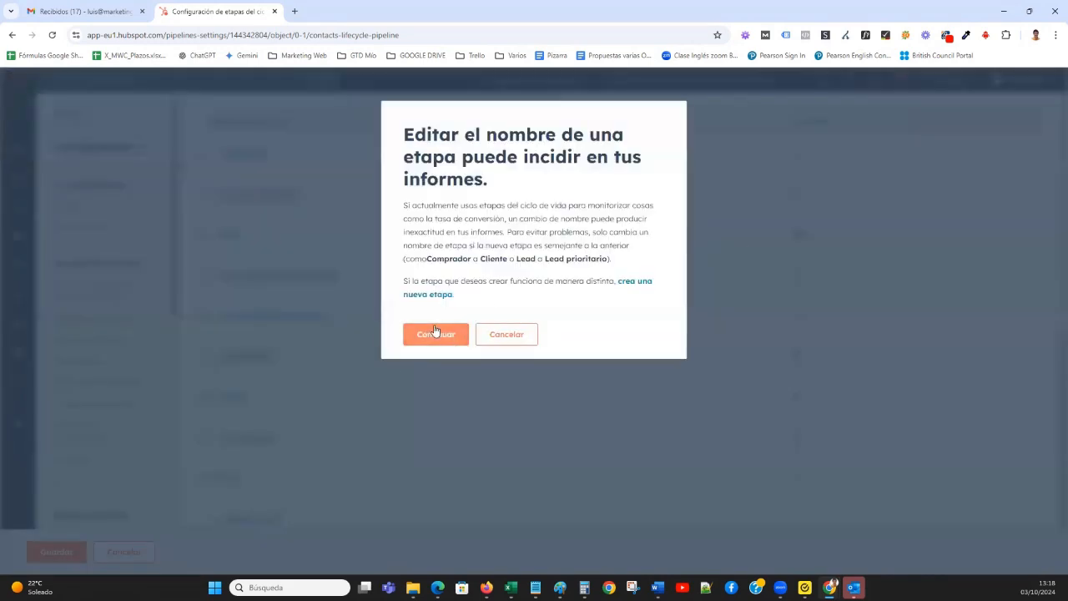
click(454, 336)
text(cualificado)
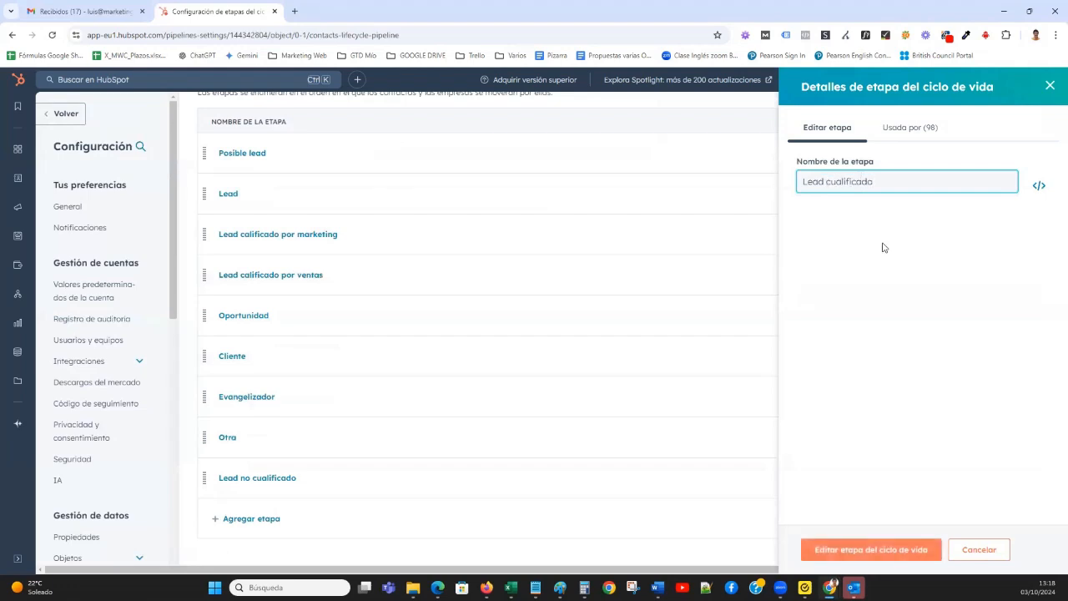
click(873, 549)
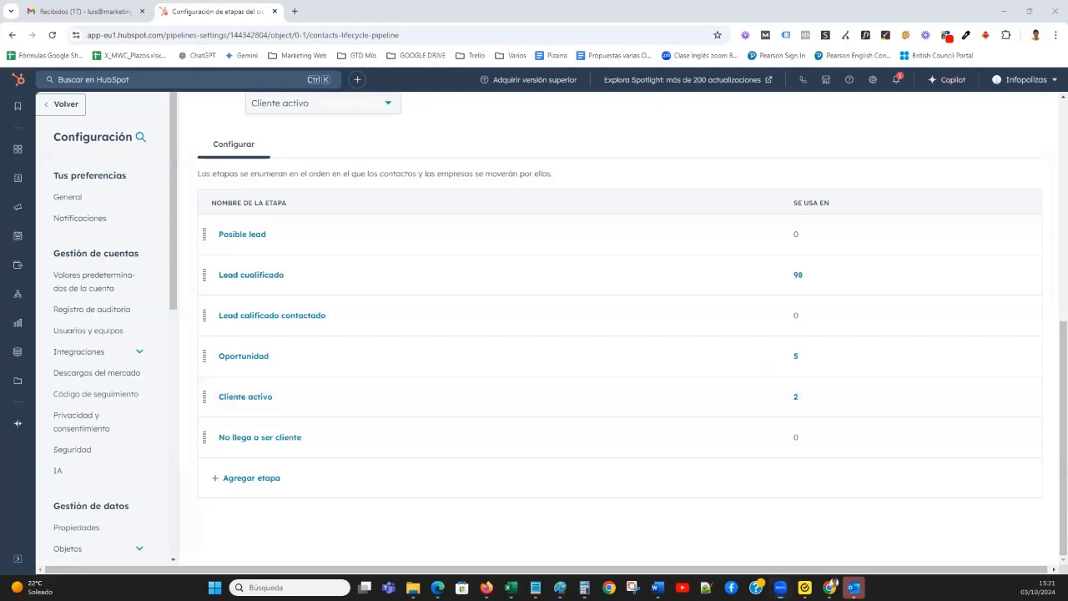
Create a final lifecycle stage named "Se da de baja".
click(246, 481)
text(Se )
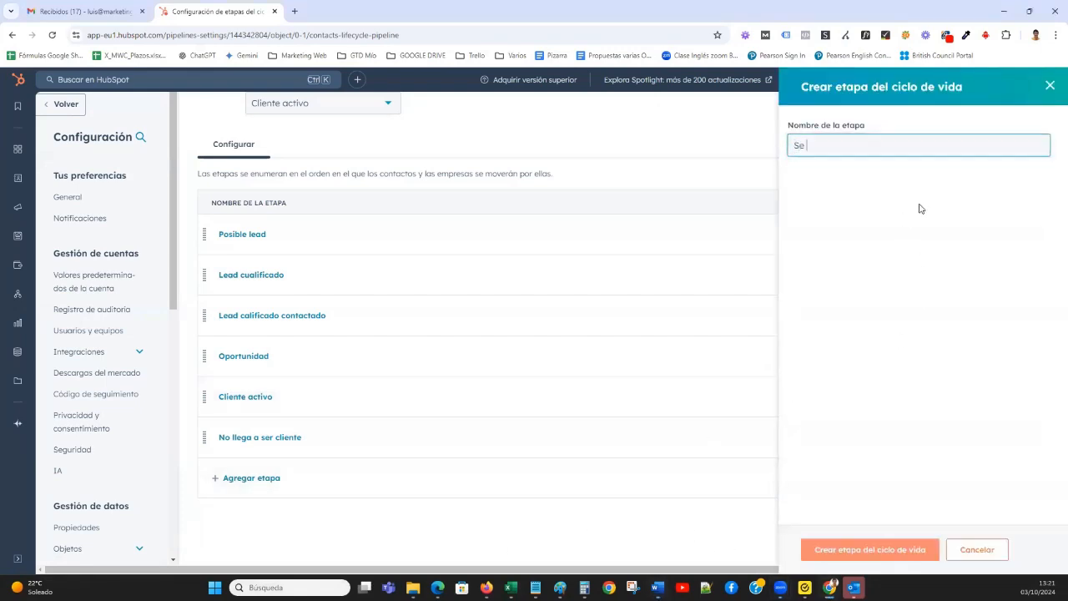
text(da de baja)
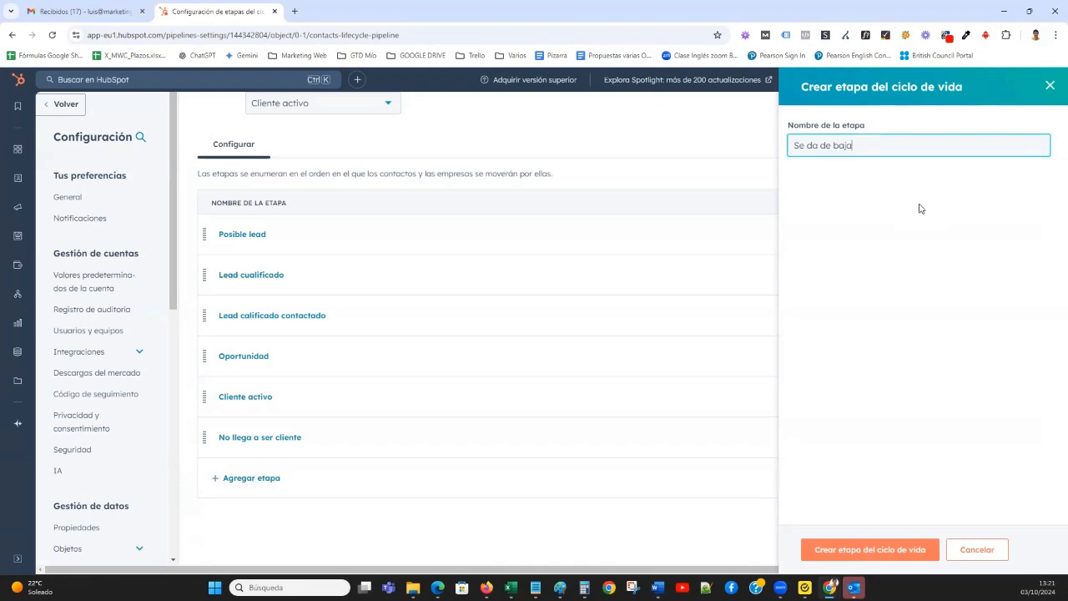
click(874, 549)
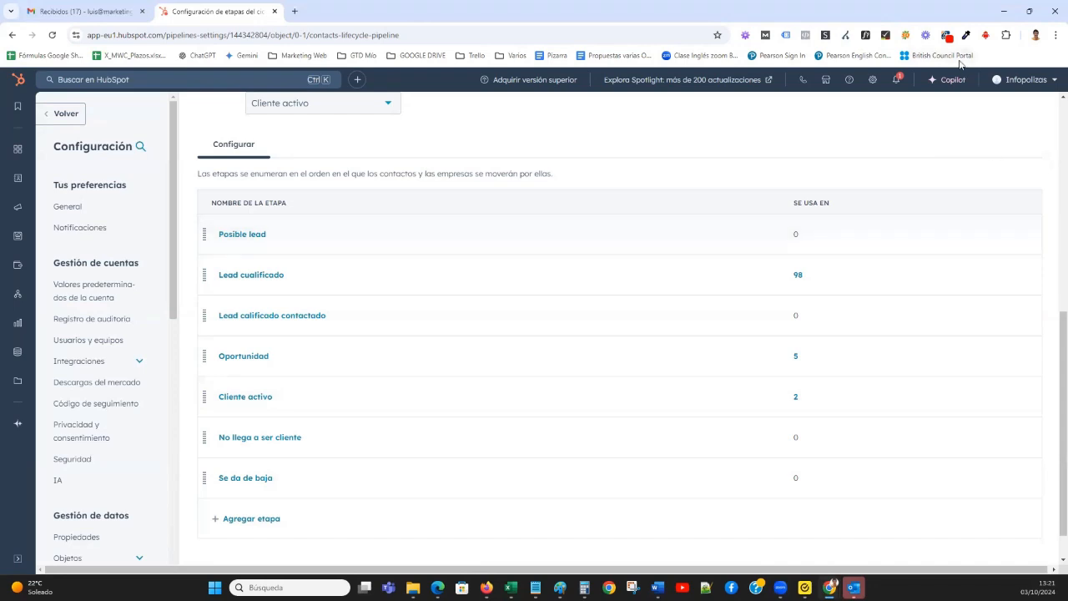
Open the pipeline settings of the Negocios object and review the customized deal stages.
mouse_move(18, 264)
scroll(165, 305, down, 1)
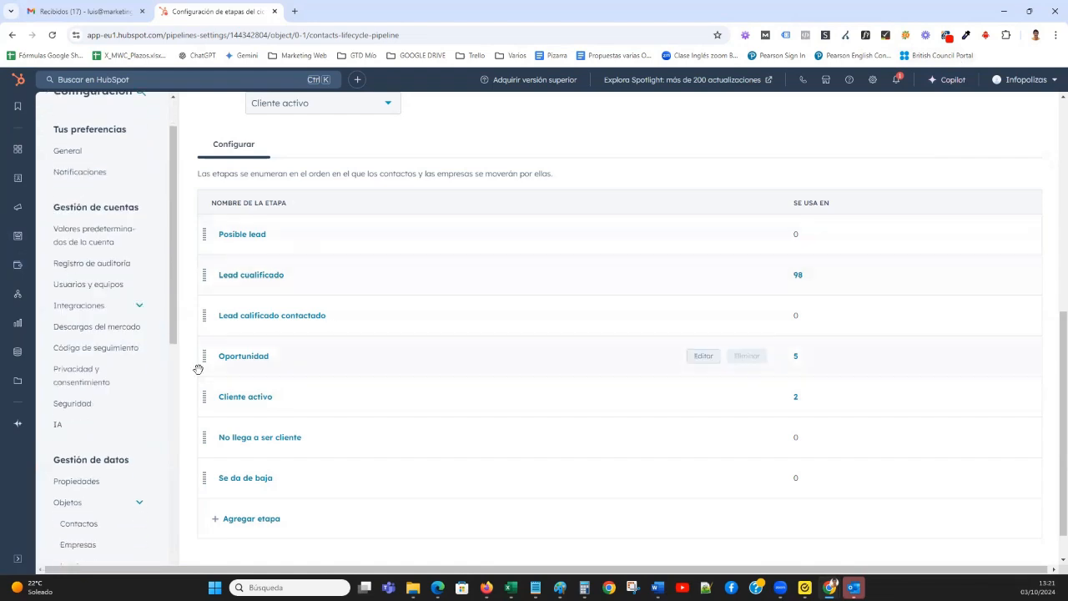
scroll(202, 373, down, 1)
scroll(93, 480, down, 3)
click(91, 412)
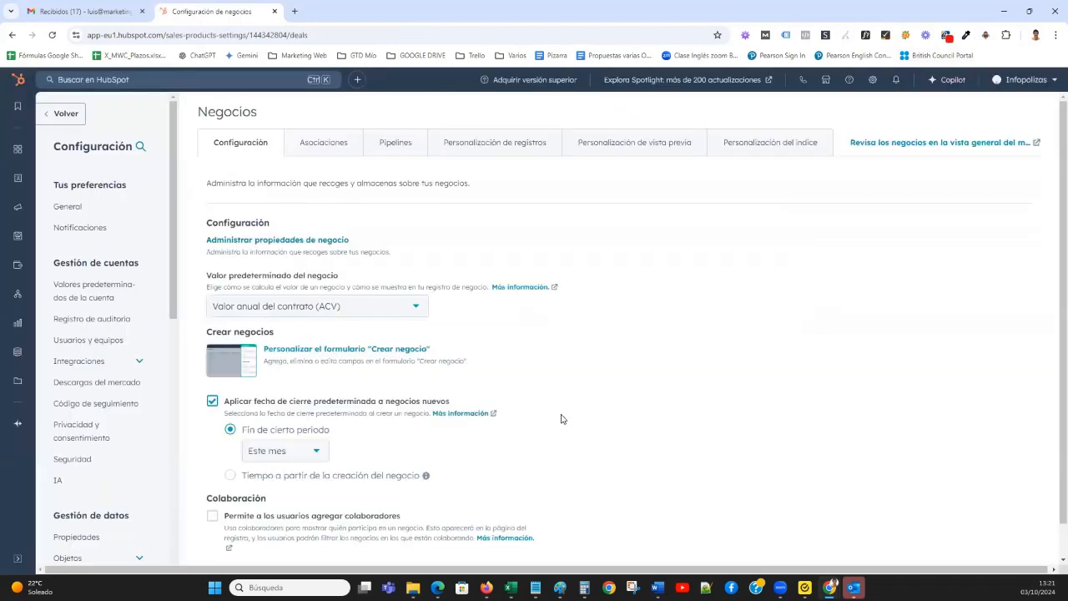
click(389, 151)
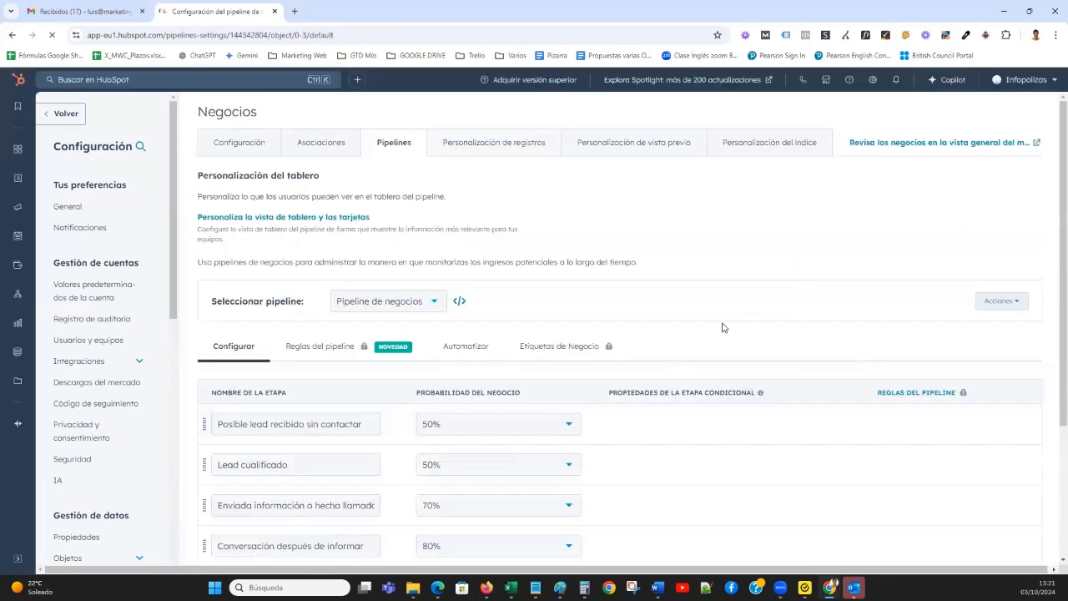
scroll(722, 324, down, 3)
scroll(722, 324, up, 3)
Open the lifecycle stage settings of the Contactos object and enable "Sincroniza etapas del ciclo de vida".
scroll(130, 409, down, 3)
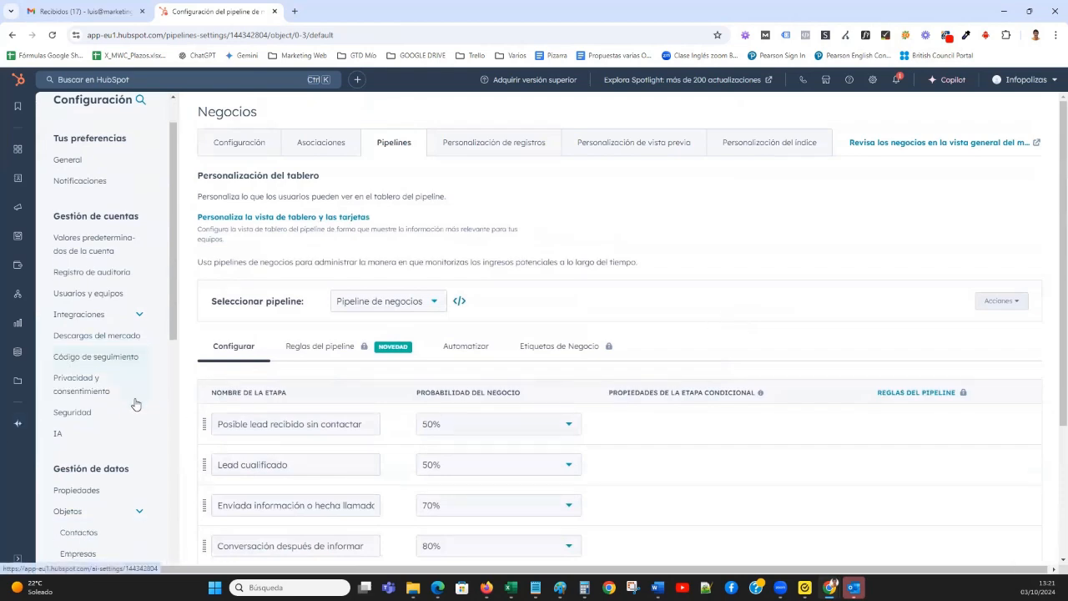
click(90, 360)
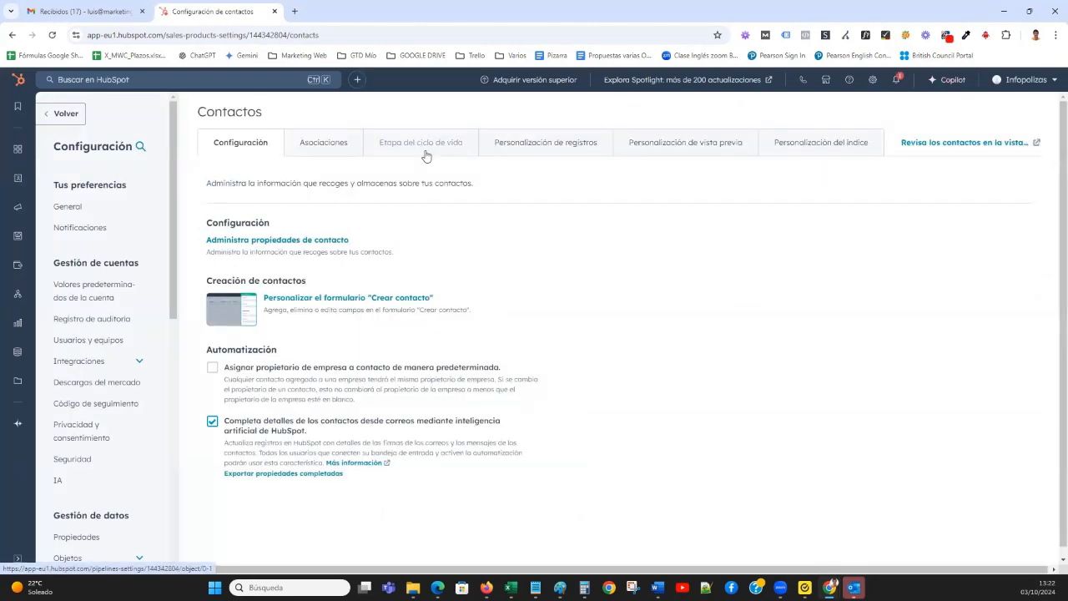
click(412, 146)
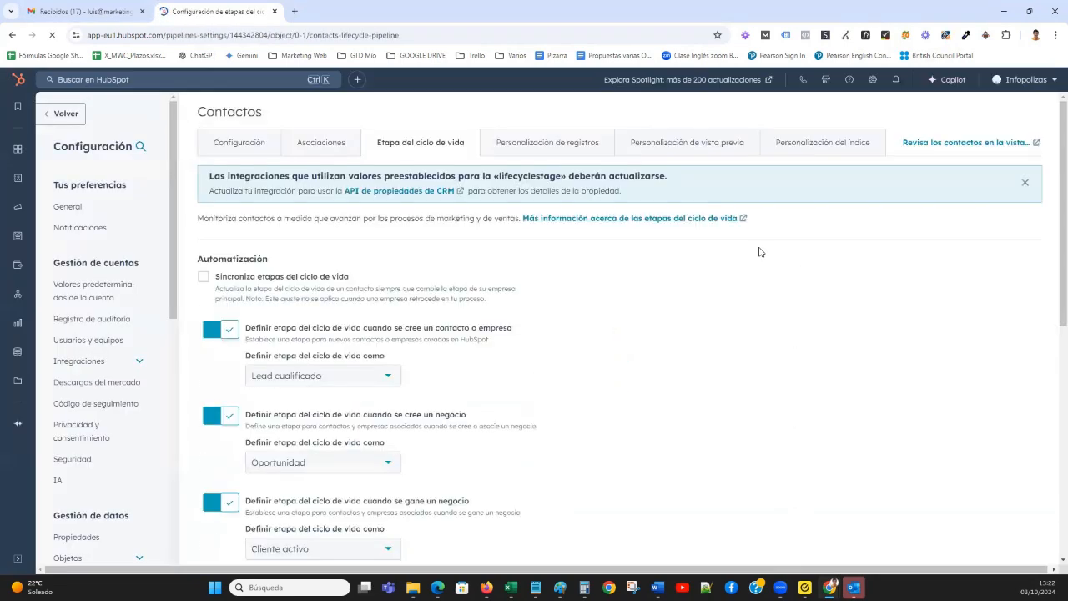
click(204, 277)
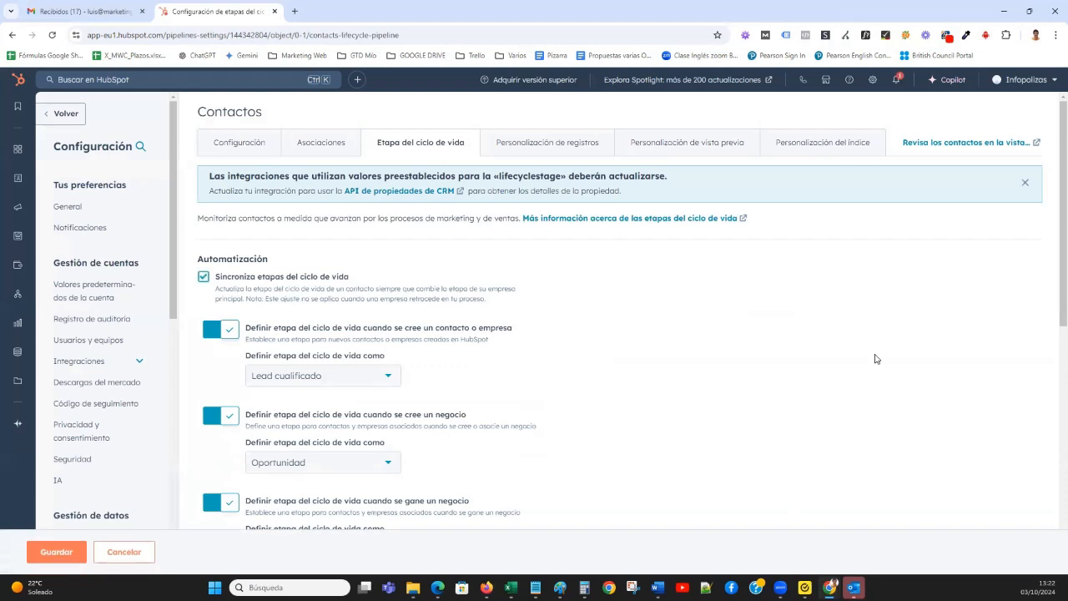
Set the automatic lifecycle stage to "Posible lead" for new contacts or companies and "Lead calificado contactado" for newly created deals.
scroll(657, 325, down, 2)
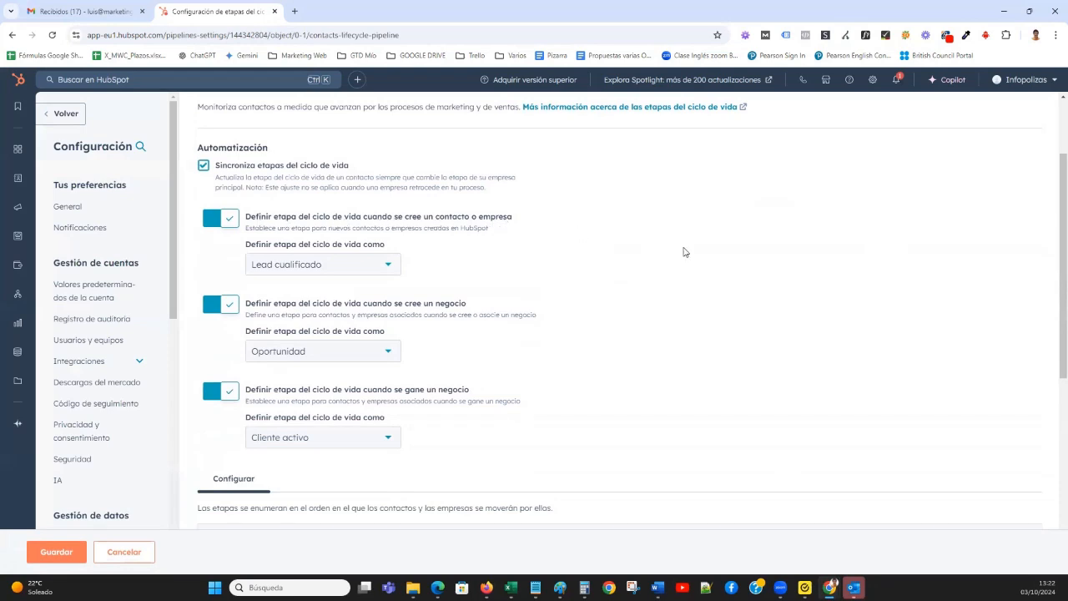
click(386, 274)
click(355, 292)
click(389, 353)
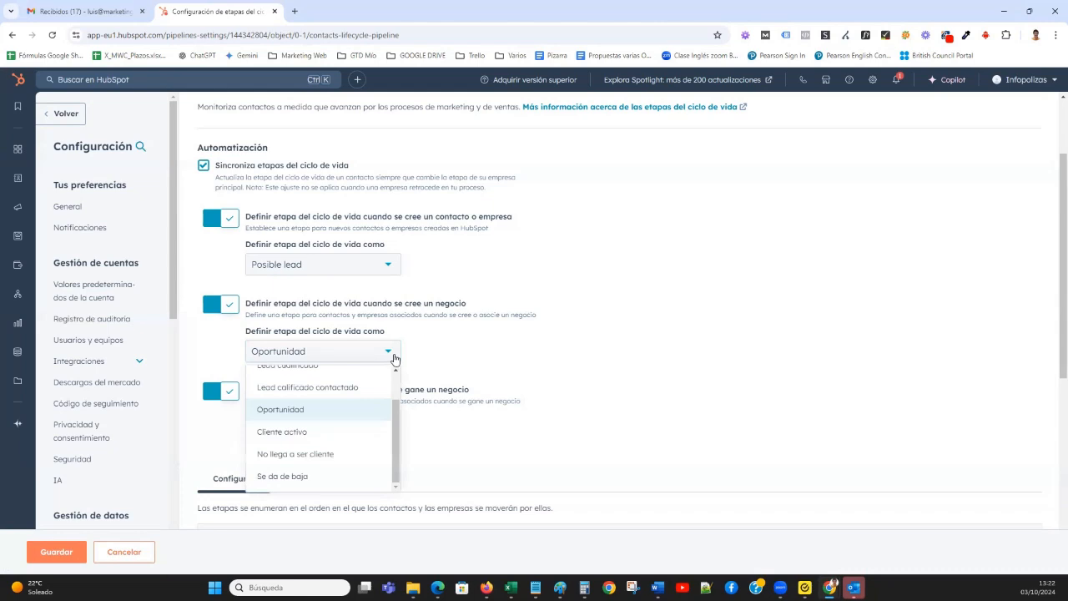
scroll(389, 408, up, 2)
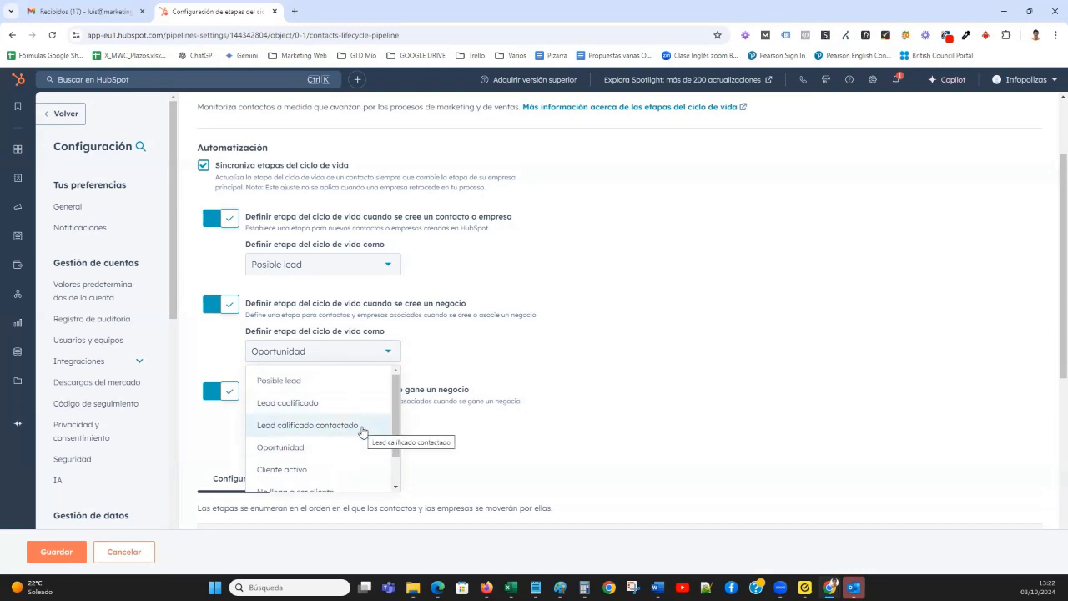
click(363, 430)
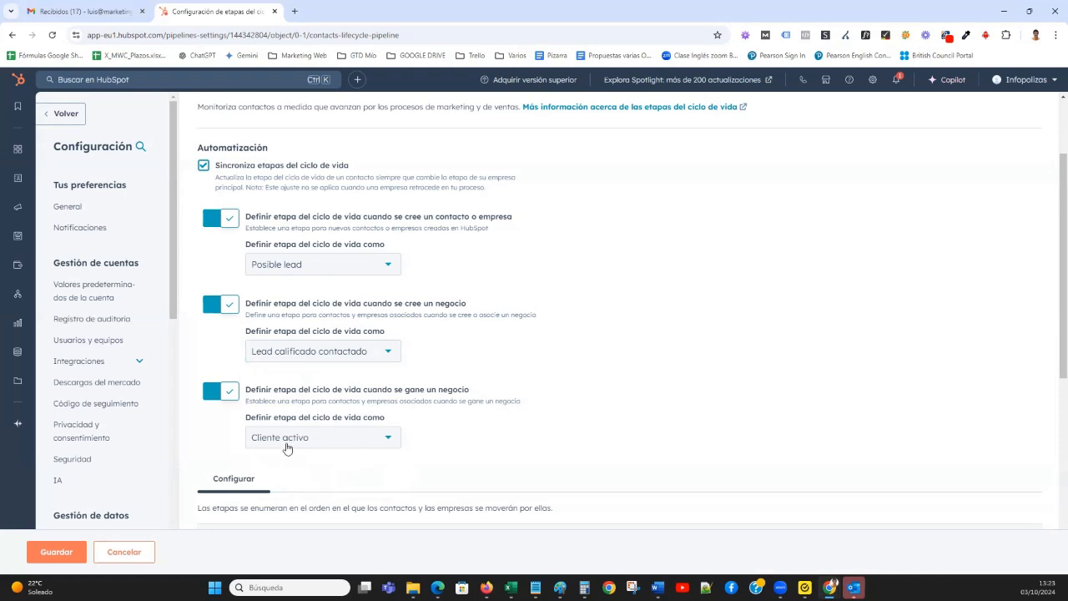
Review the list of lifecycle stages and the automation choices, and save the lifecycle stage configuration.
scroll(565, 402, down, 2)
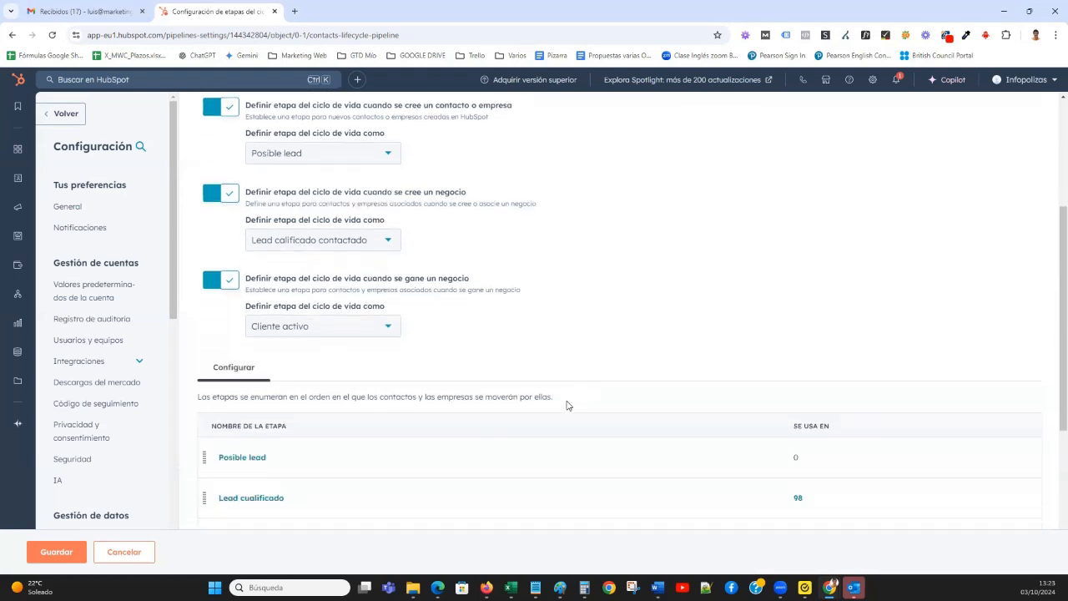
scroll(565, 399, down, 2)
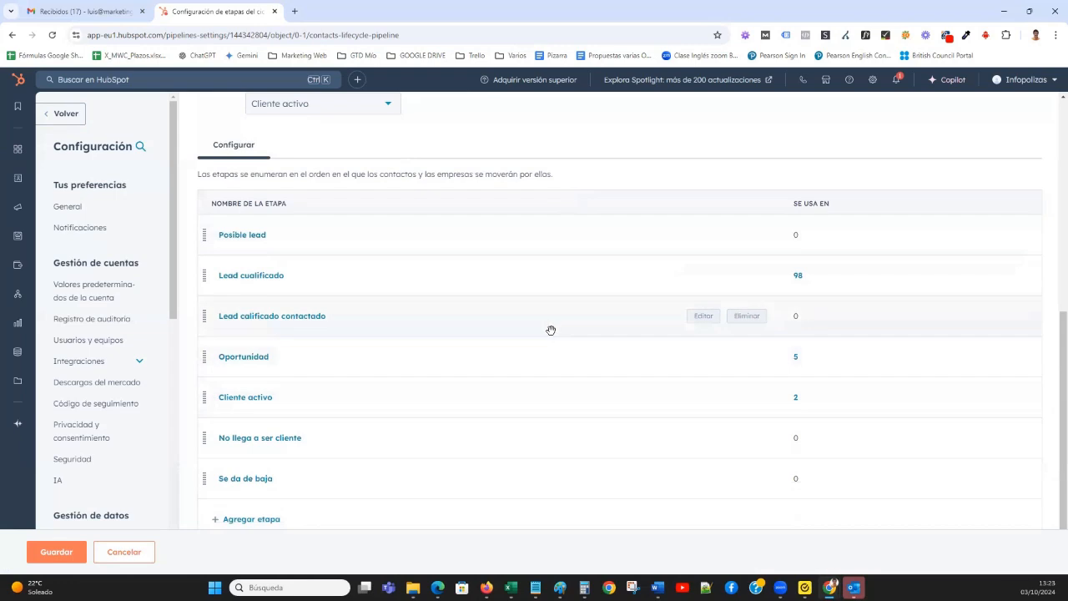
mouse_move(747, 358)
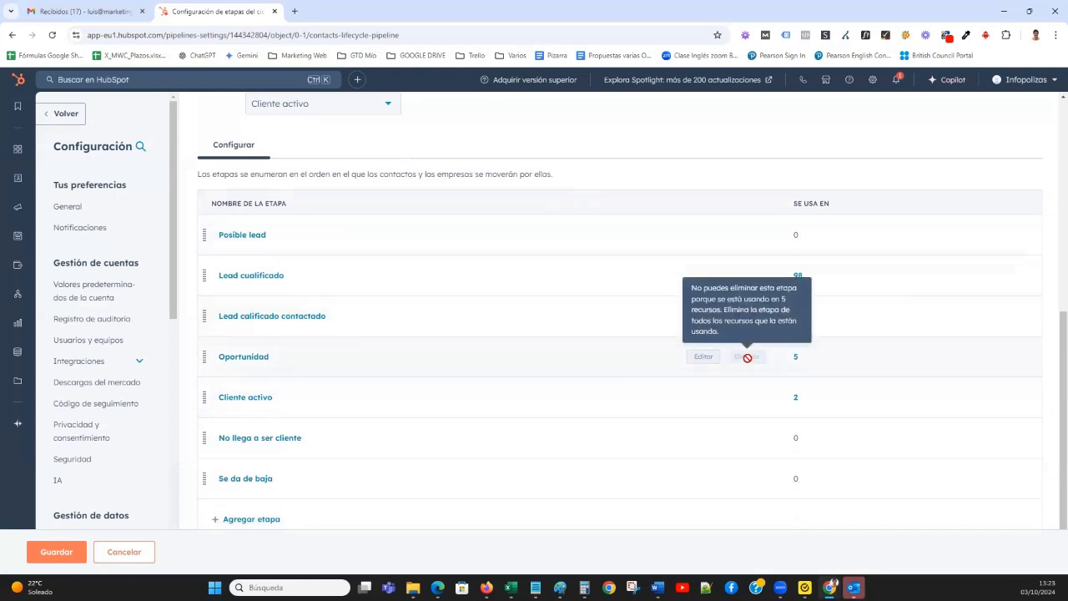
scroll(524, 363, up, 2)
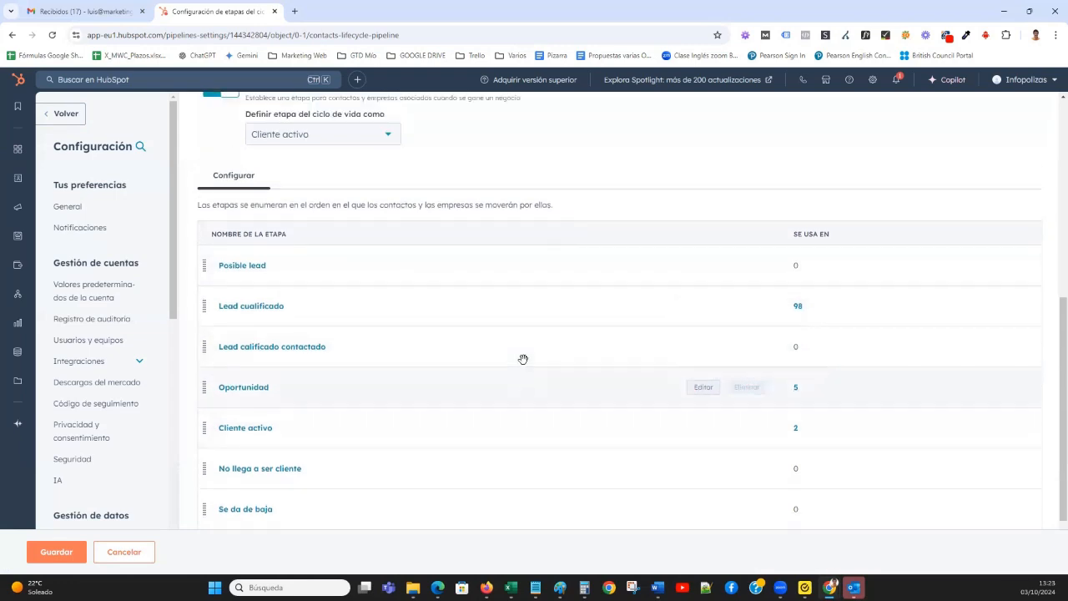
scroll(524, 364, up, 1)
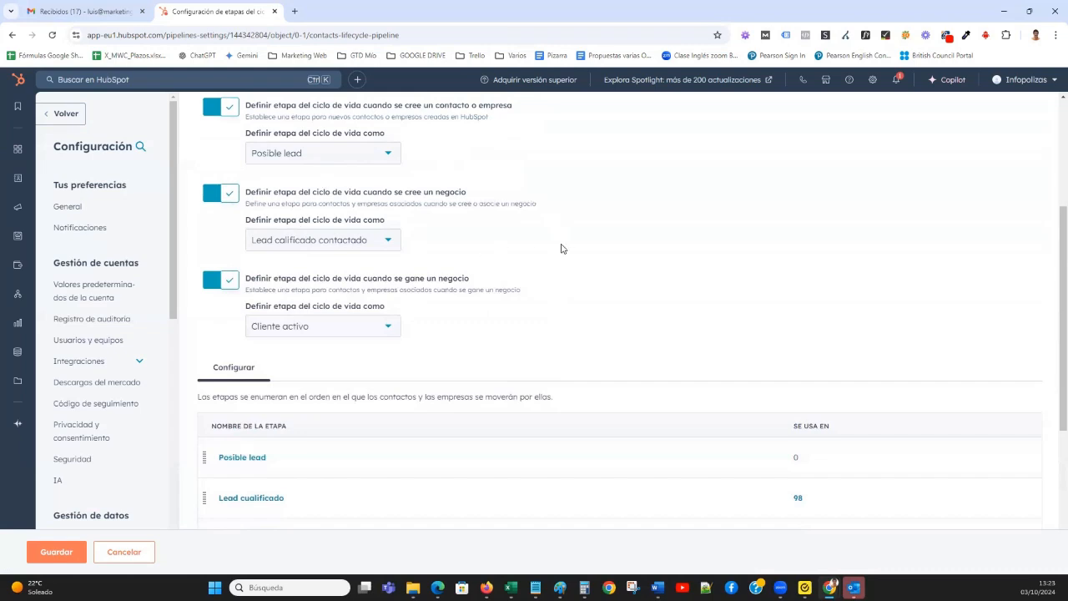
scroll(422, 202, up, 1)
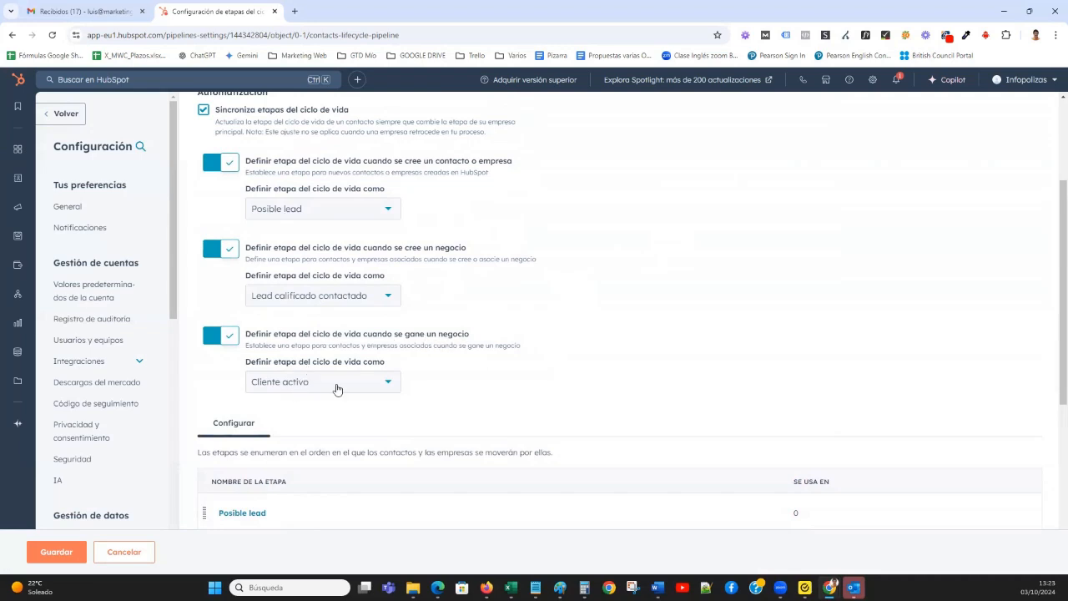
click(82, 553)
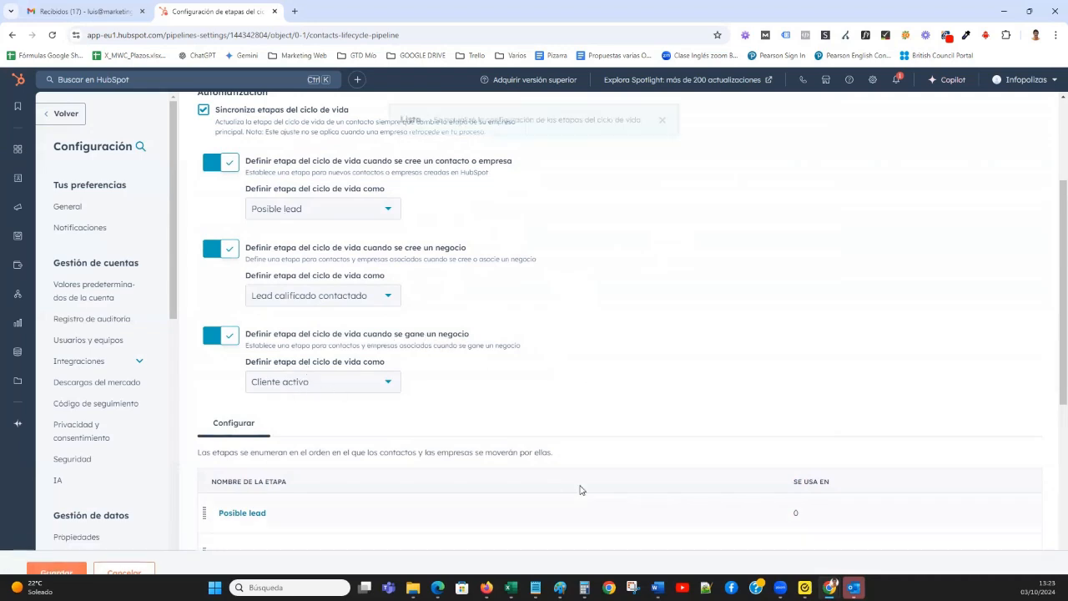
scroll(569, 457, up, 2)
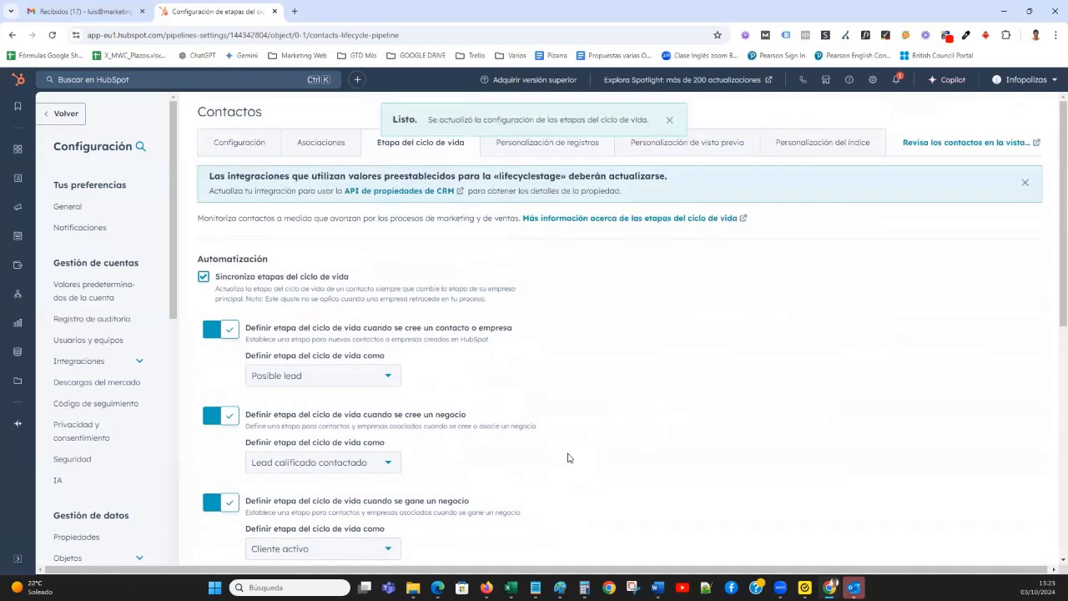